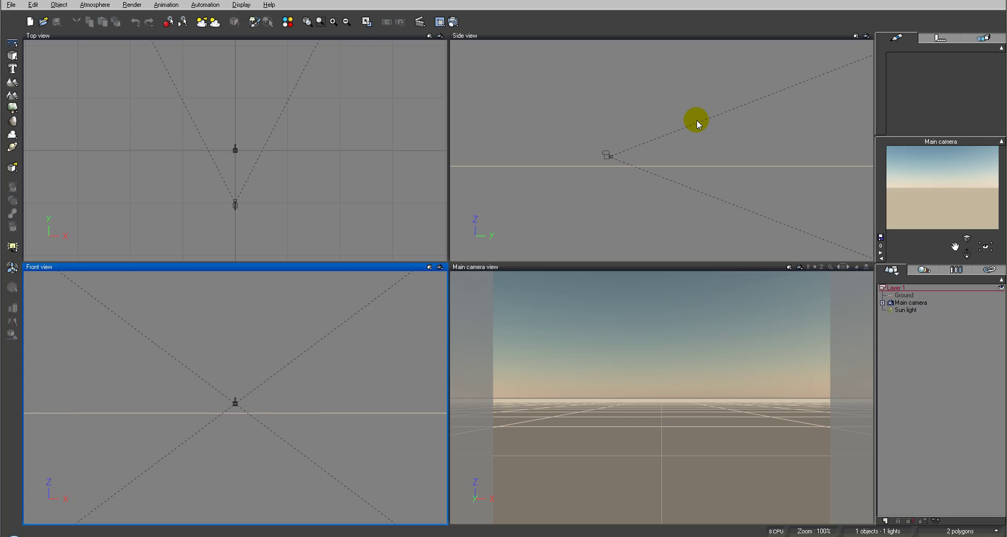
Pan the side view to bring the sun into sight.
right_drag(697, 120, 656, 148)
right_click(656, 148)
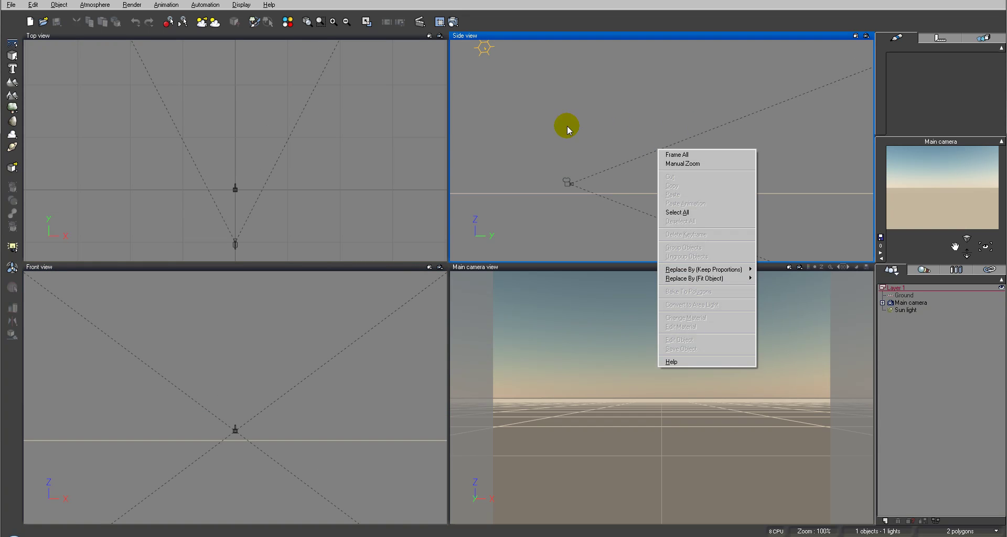
click(567, 125)
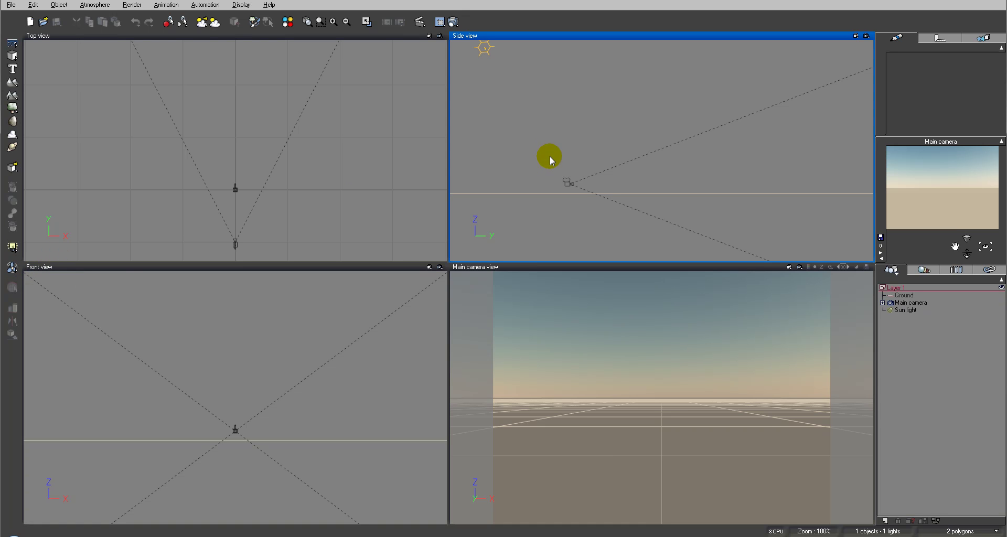
Review the atmosphere's wind settings in the Atmosphere Editor.
click(96, 4)
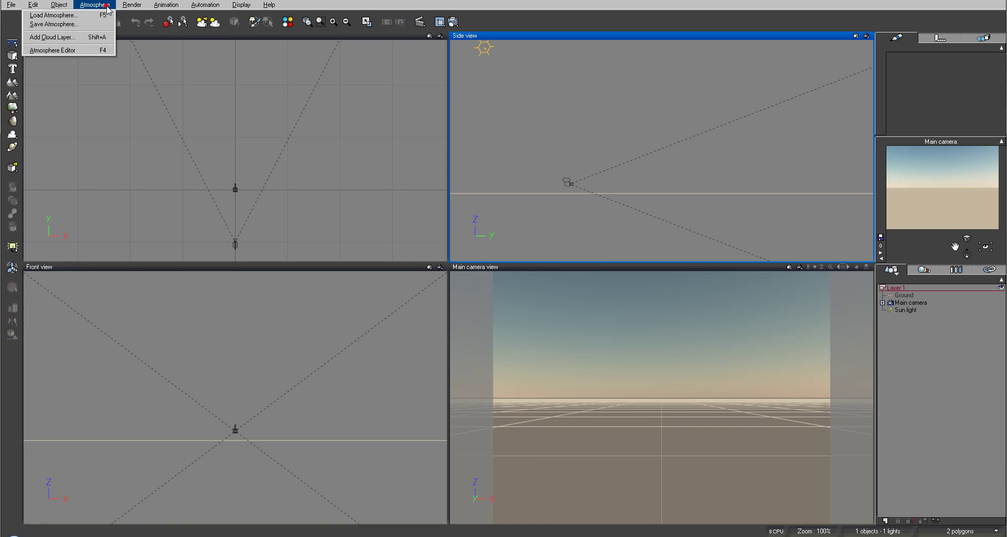
click(79, 49)
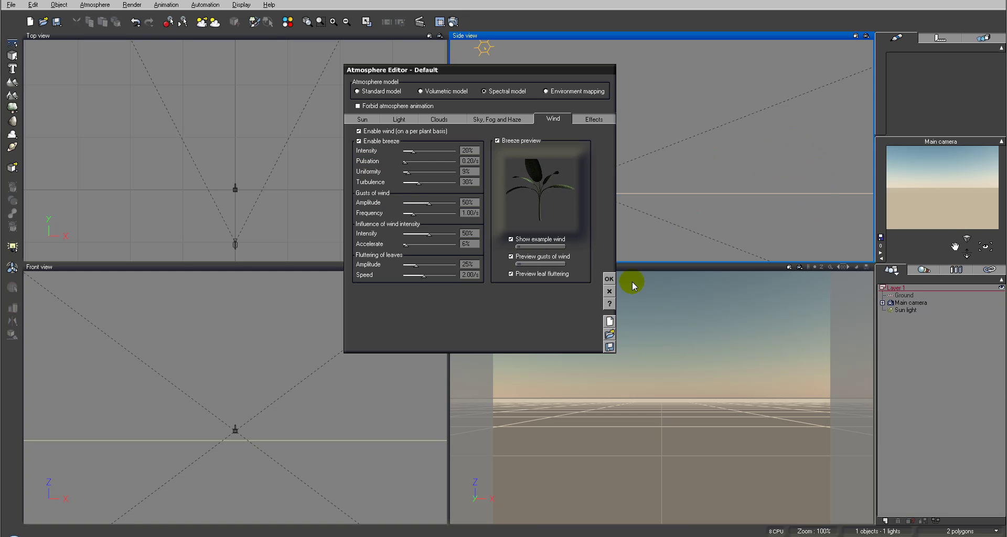
click(610, 288)
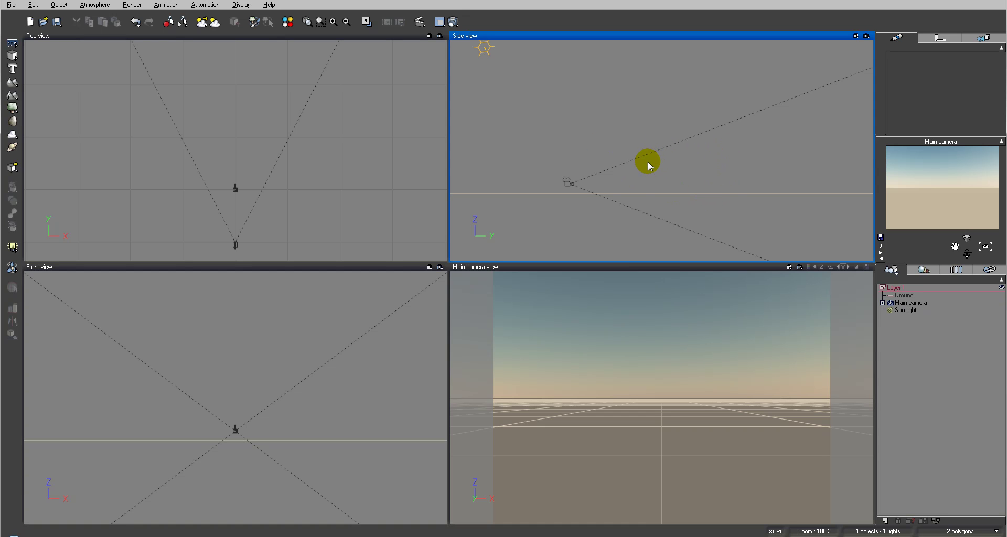
Add a Summer Cherry Tree and raise the main camera to 6.9 m height.
click(12, 109)
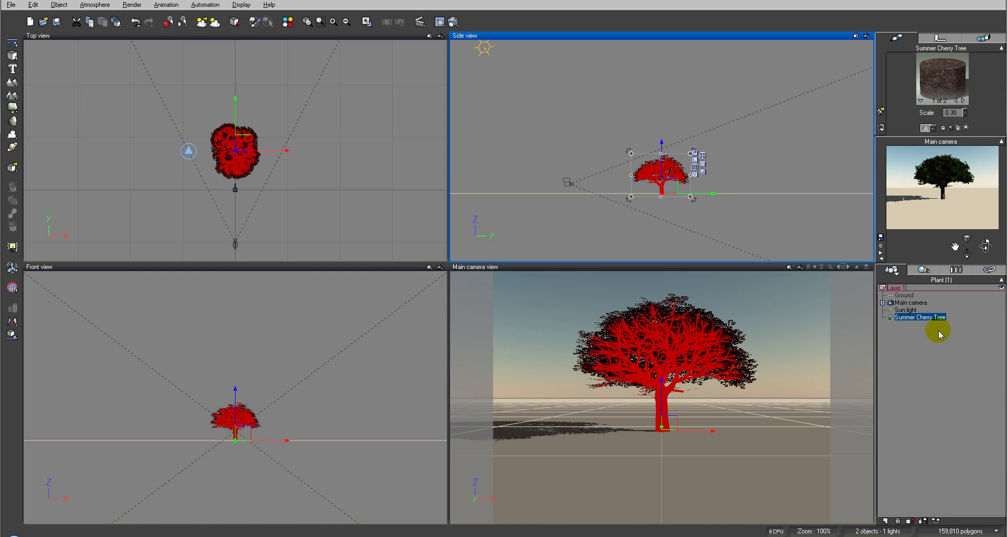
right_drag(770, 149, 795, 180)
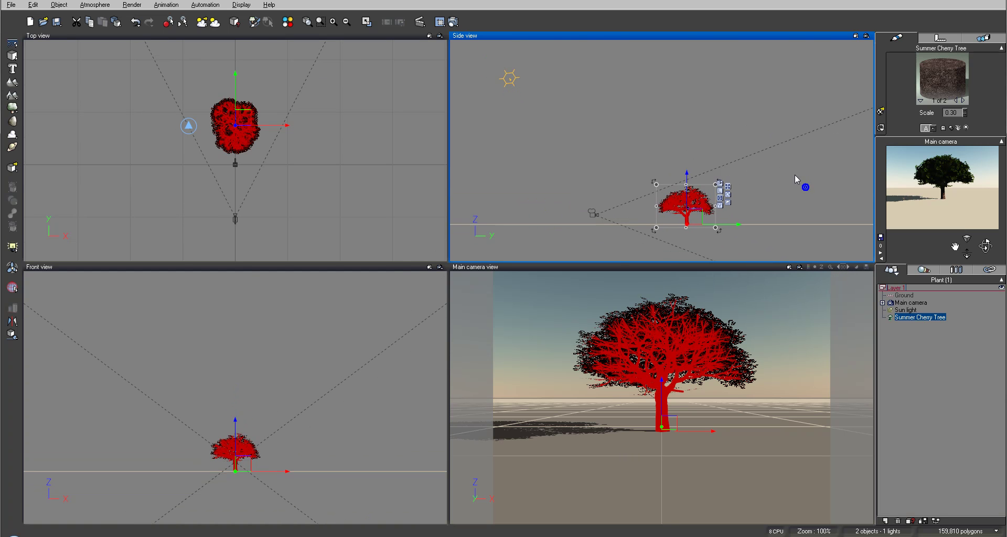
click(593, 213)
drag(598, 203, 593, 181)
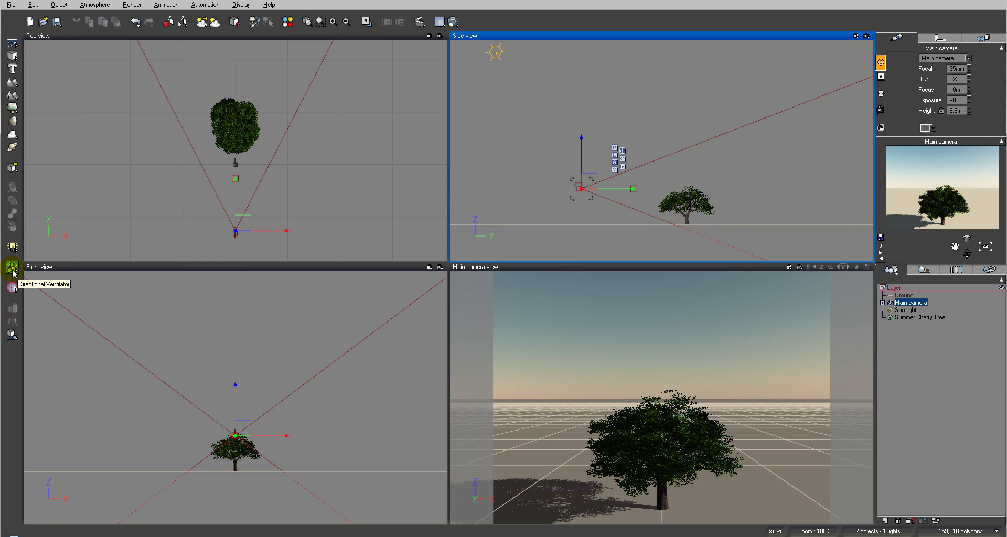
Add a directional ventilator, deleting the extra Ventilator2.
click(12, 269)
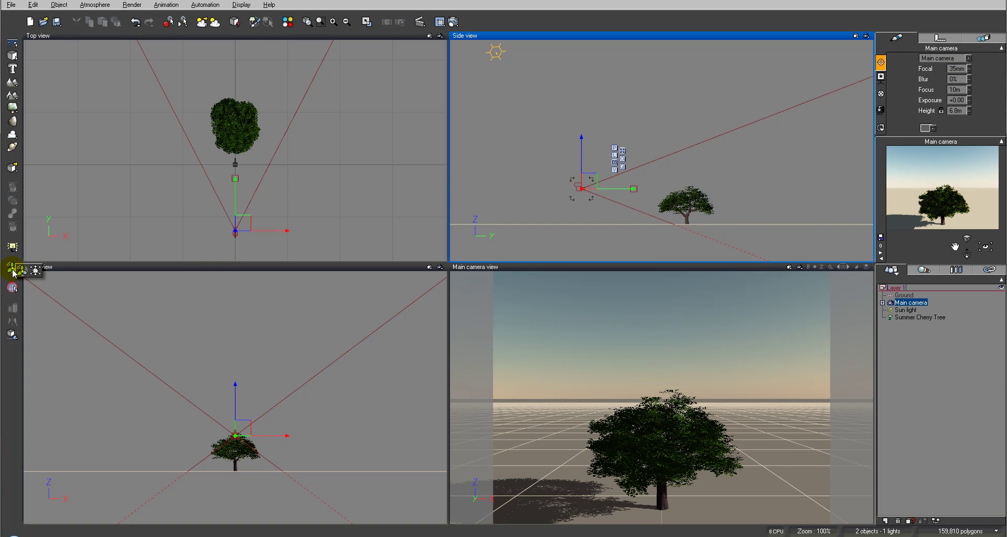
click(12, 269)
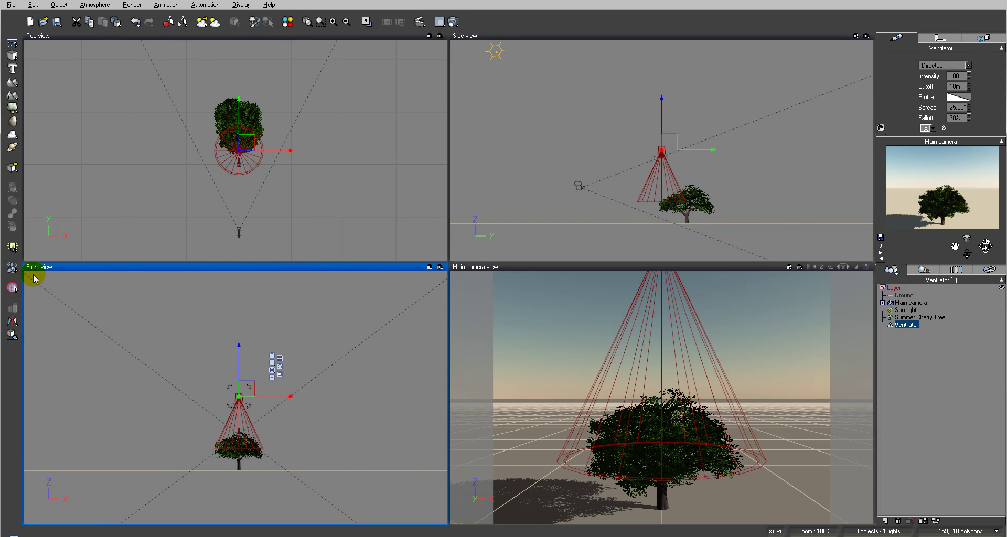
click(13, 268)
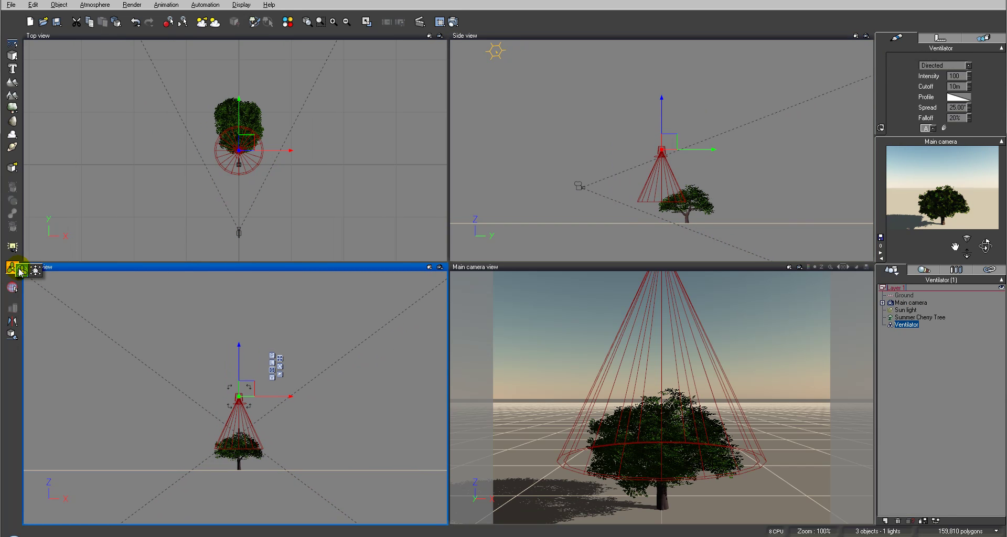
click(21, 271)
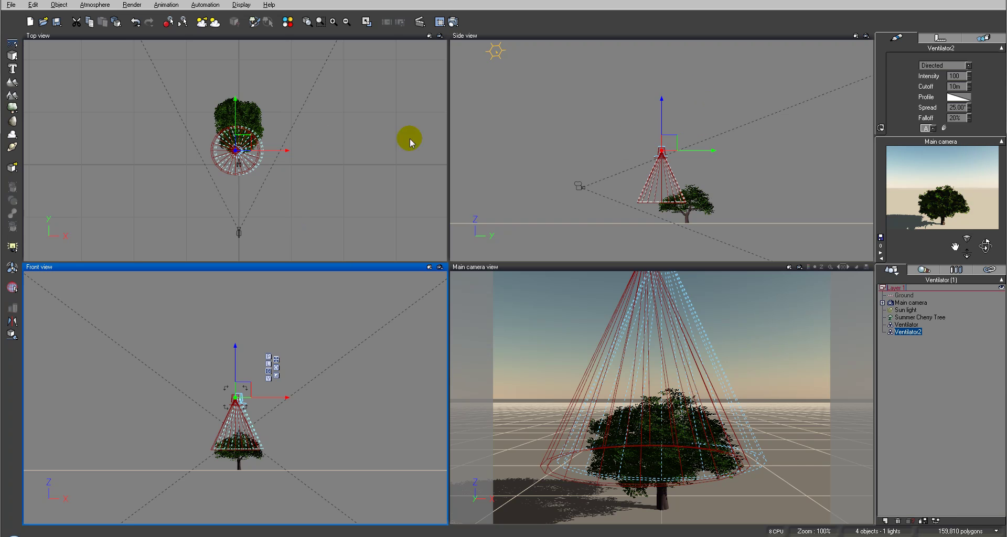
key(Delete)
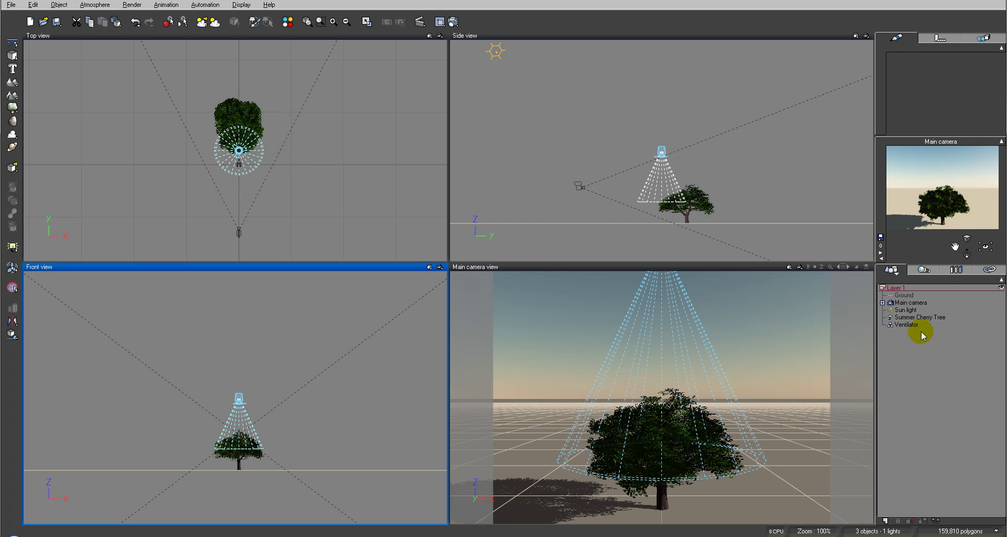
Move the Ventilator beside the tree and tilt its cone down toward the canopy.
click(906, 325)
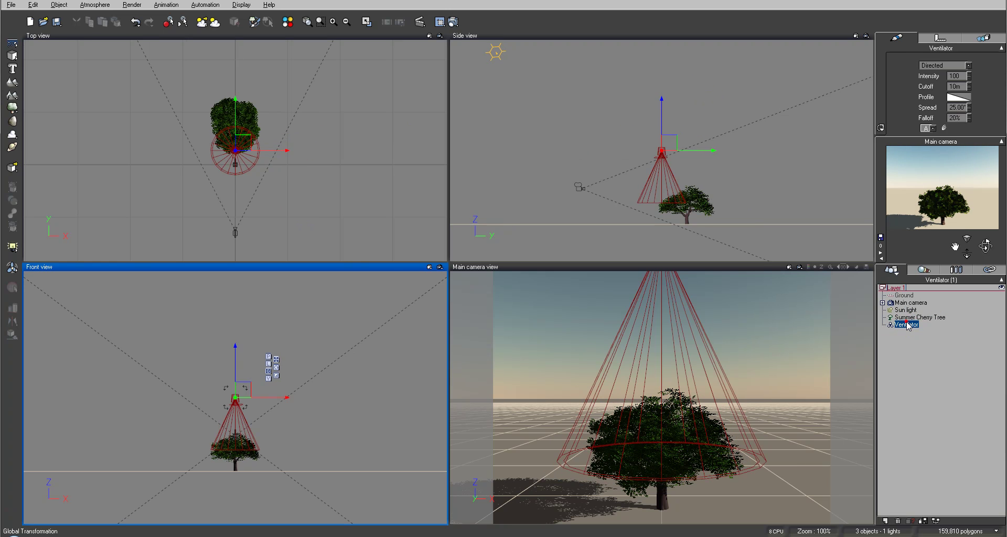
drag(242, 142, 224, 117)
click(223, 398)
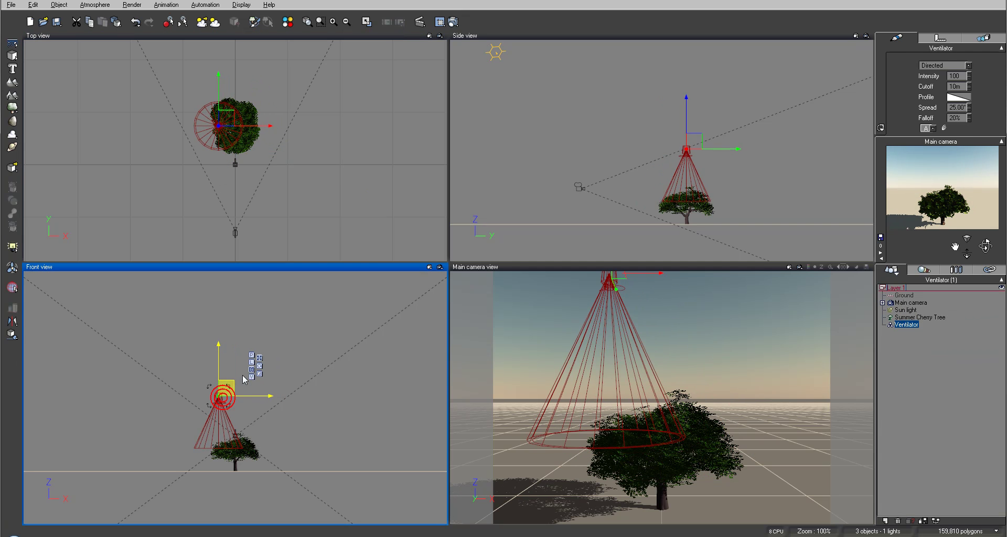
drag(236, 376, 220, 339)
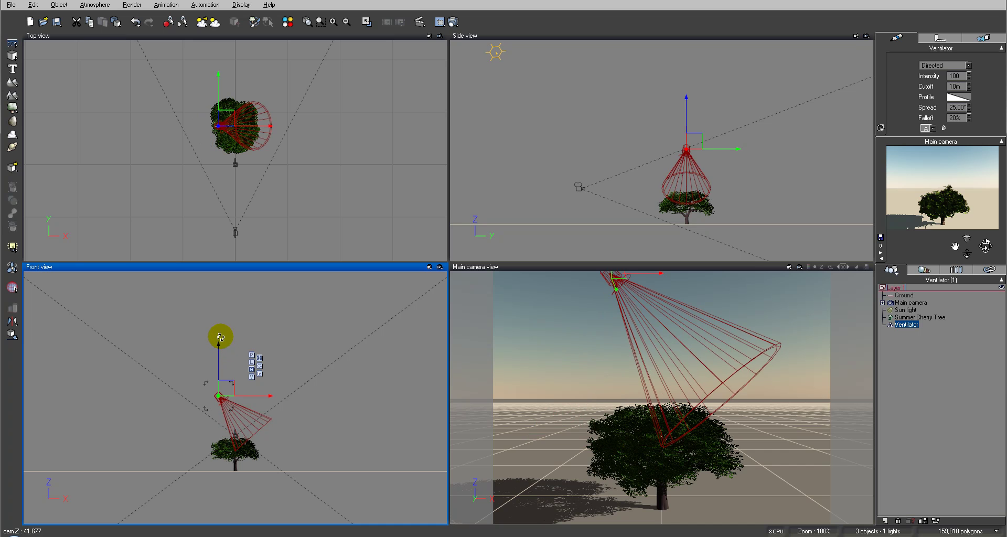
drag(227, 389, 190, 393)
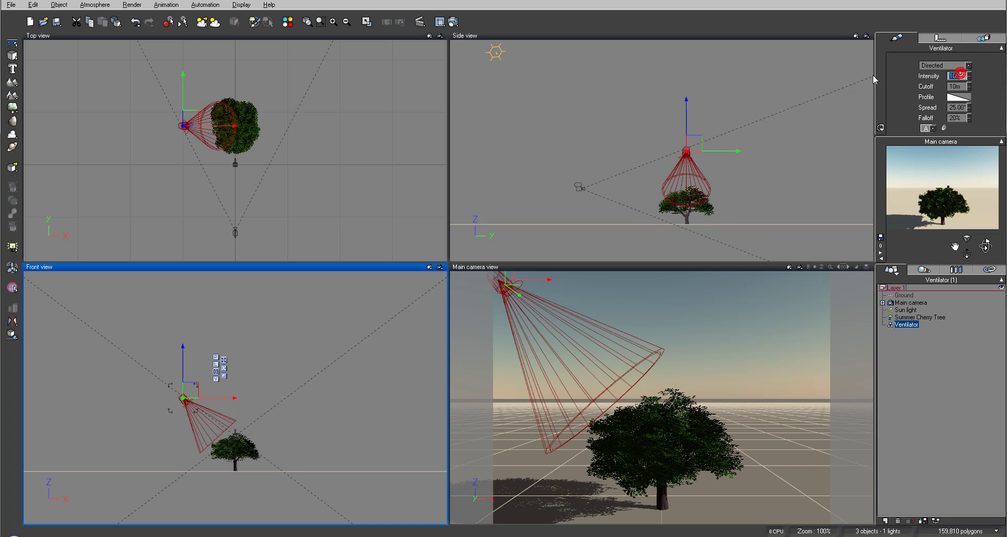
Set the ventilator's intensity to 200 and widen its spread to 35°.
text(200)
key(Return)
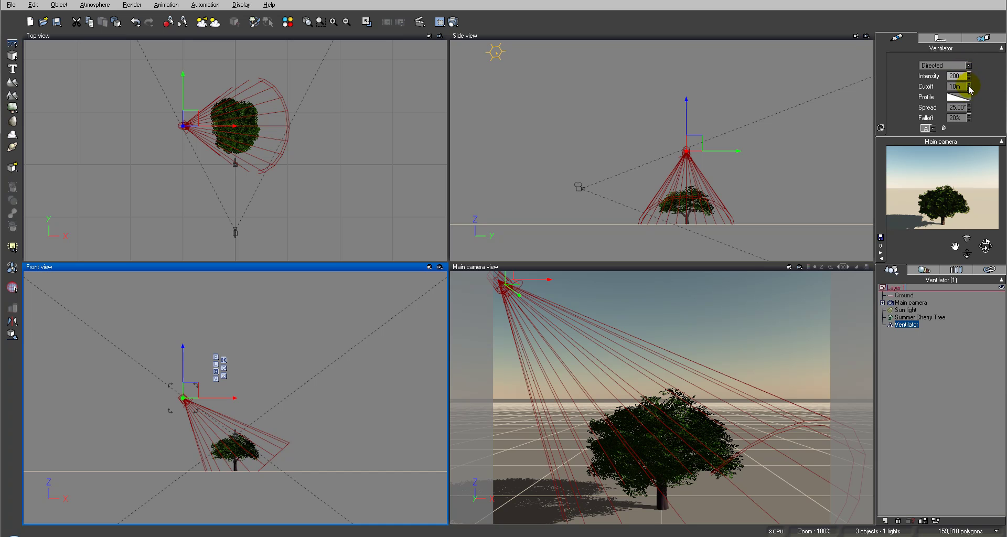
drag(972, 110, 969, 115)
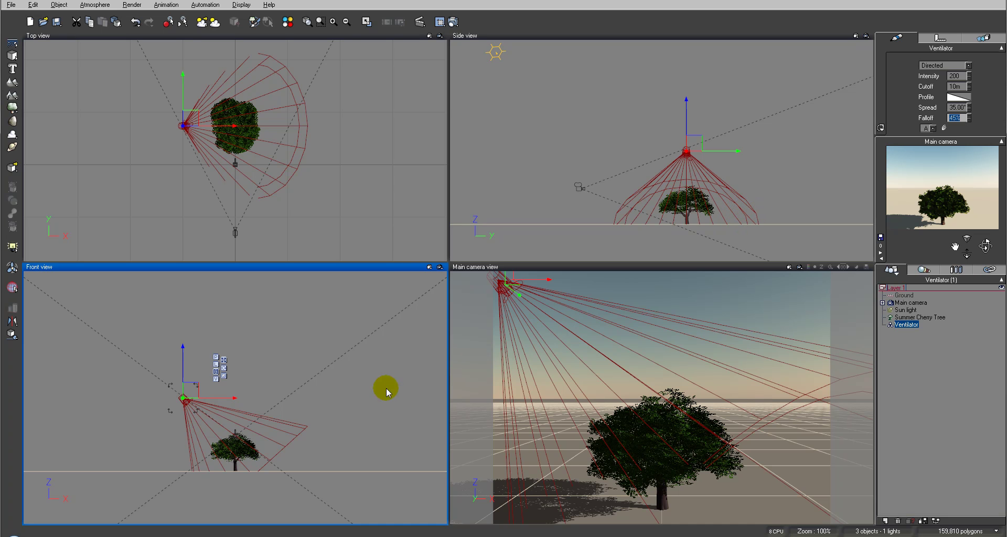
Position the ventilator right at the cherry tree's upper edge.
right_drag(327, 343, 341, 301)
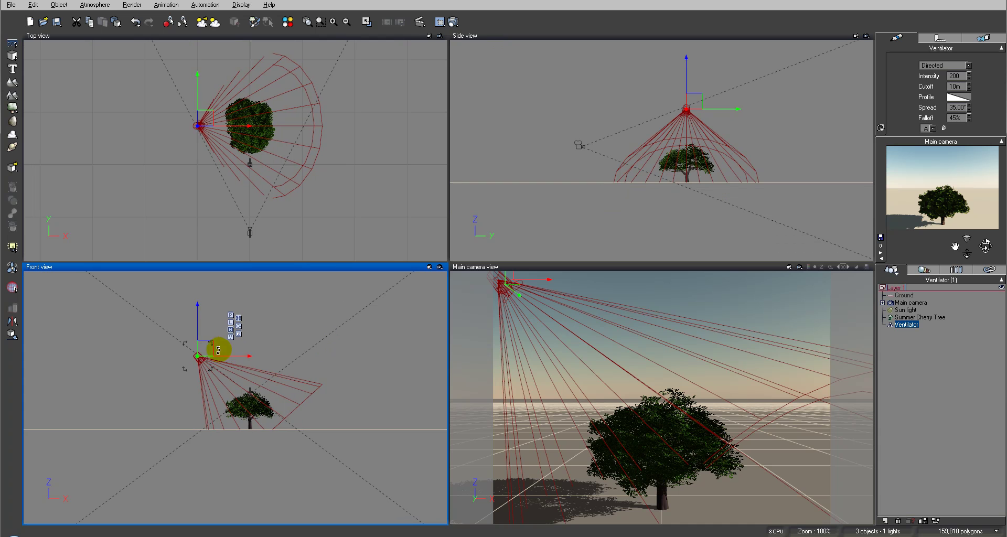
drag(208, 349, 224, 365)
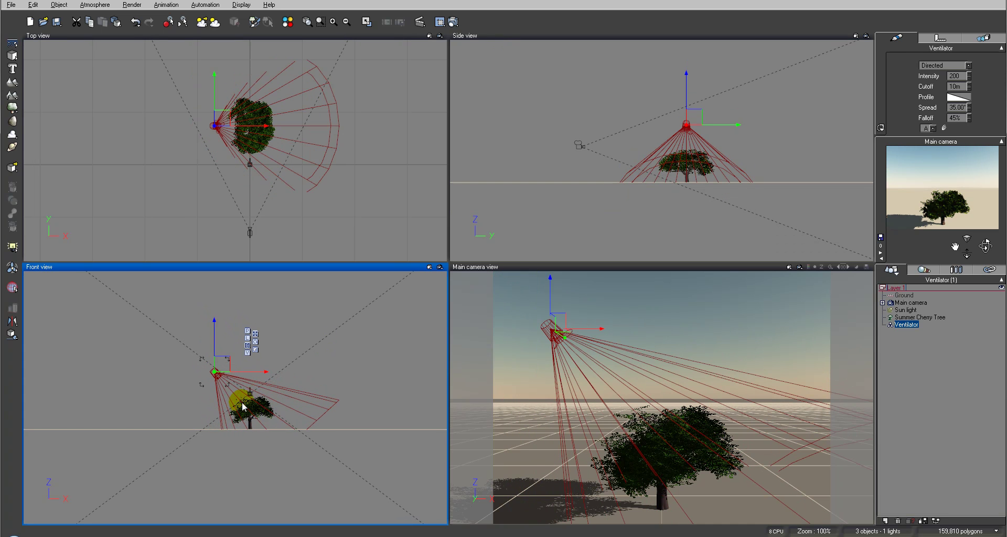
drag(223, 365, 259, 397)
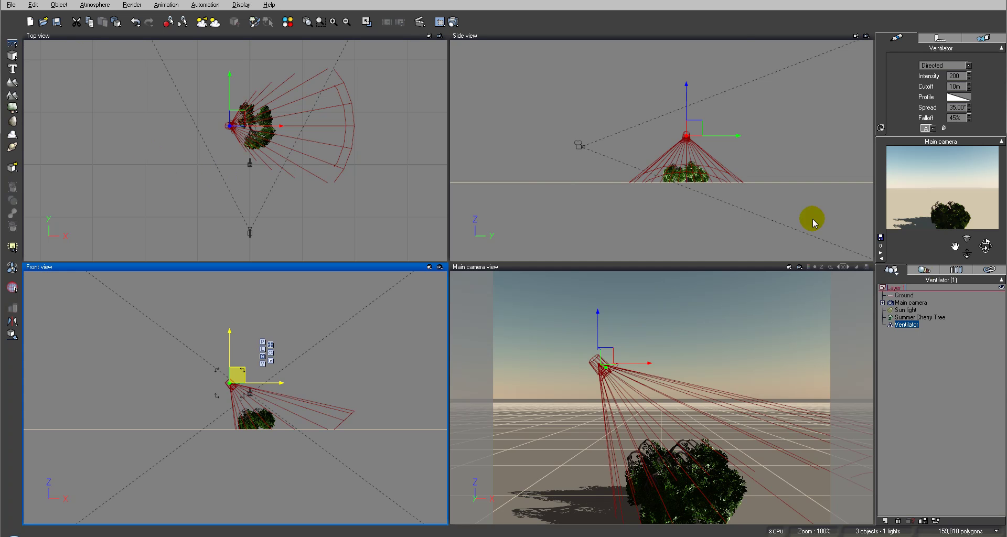
click(920, 318)
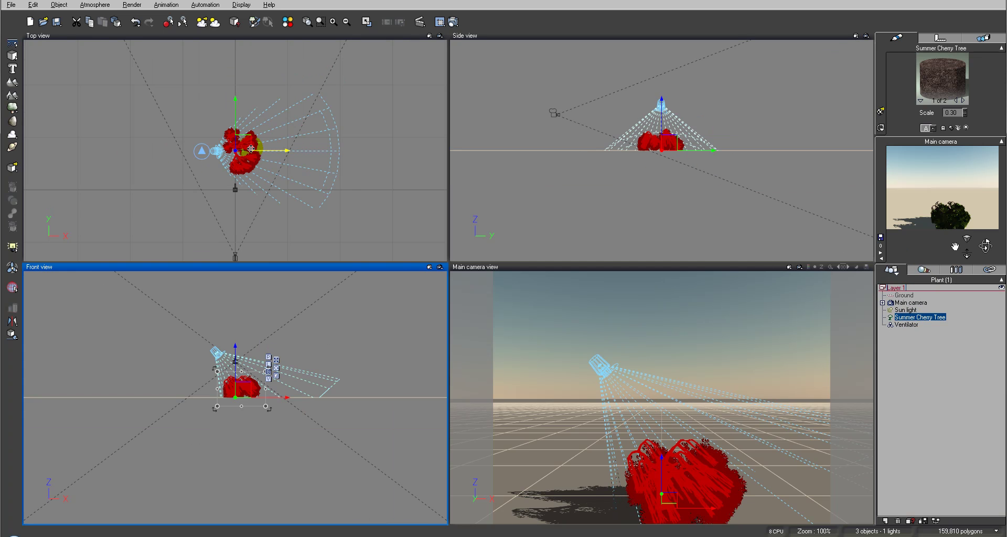
right_click(252, 157)
click(272, 340)
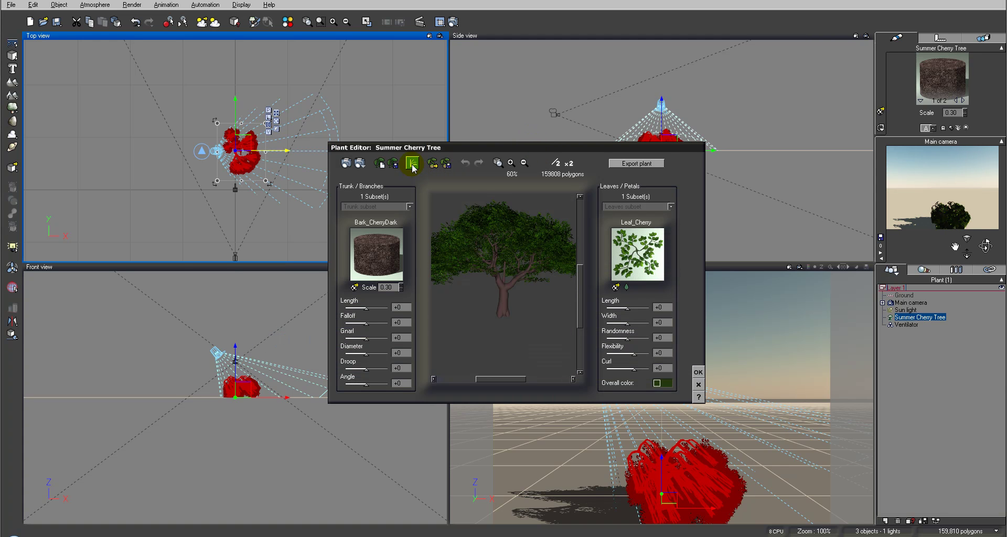
click(412, 164)
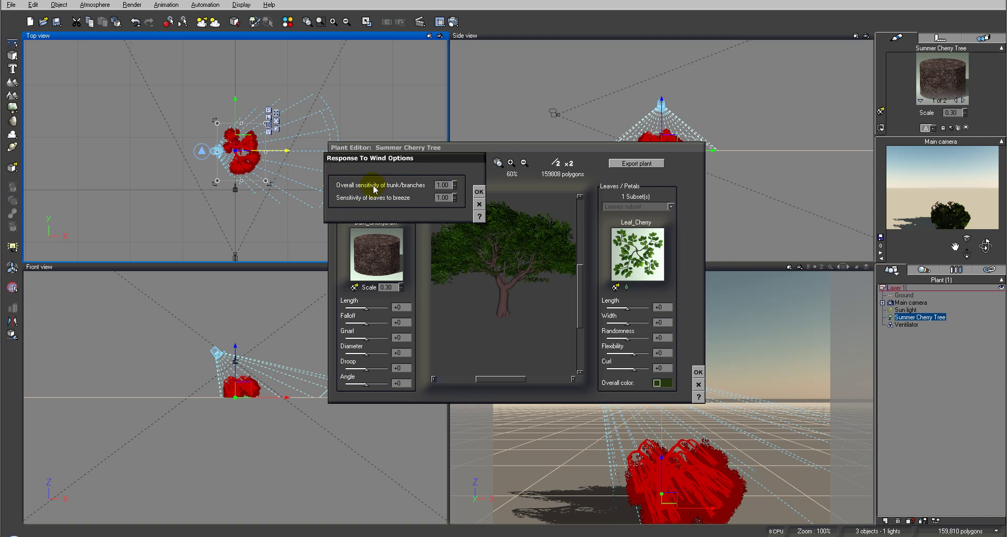
click(478, 192)
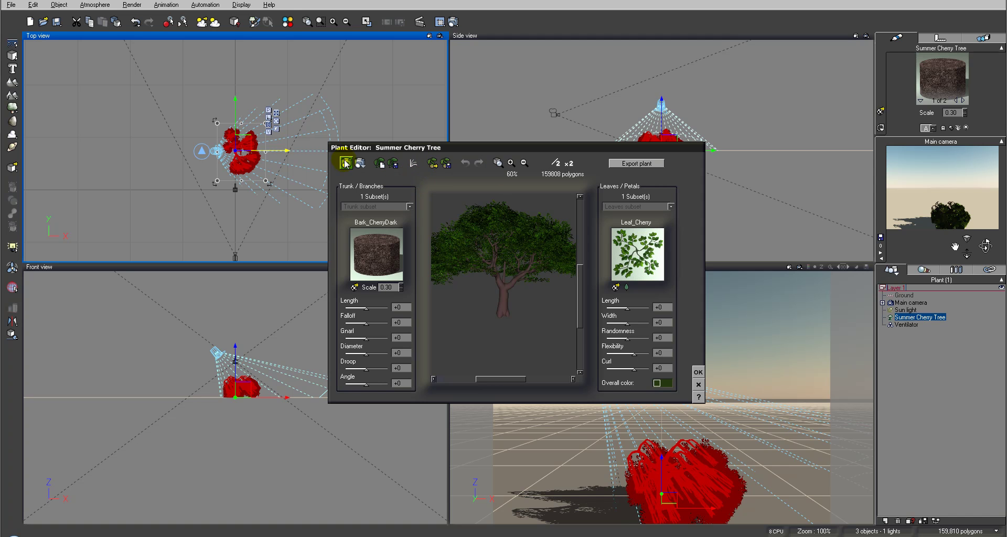
click(699, 381)
Nudge the ventilator up and left, then delete the Summer Cherry Tree.
click(913, 325)
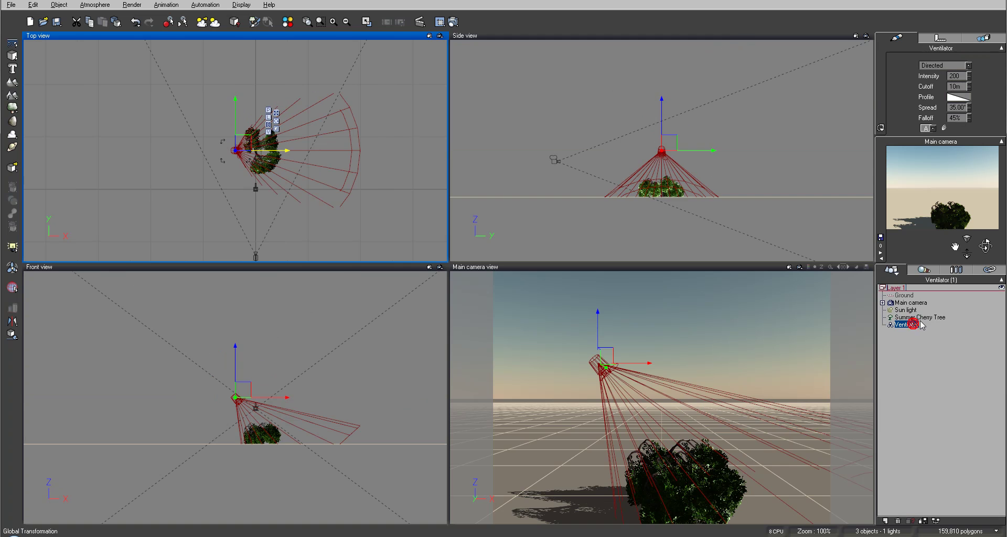
click(246, 388)
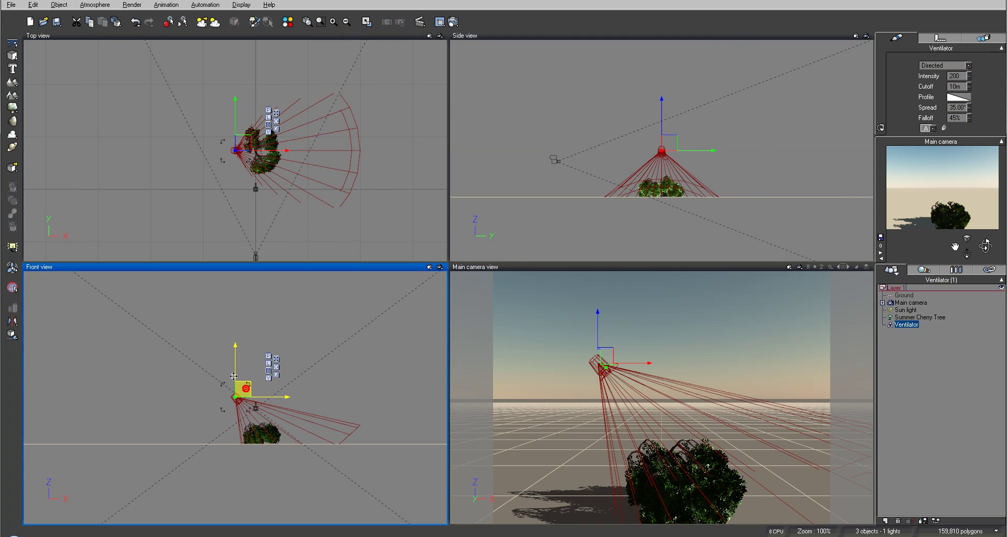
drag(234, 376, 221, 367)
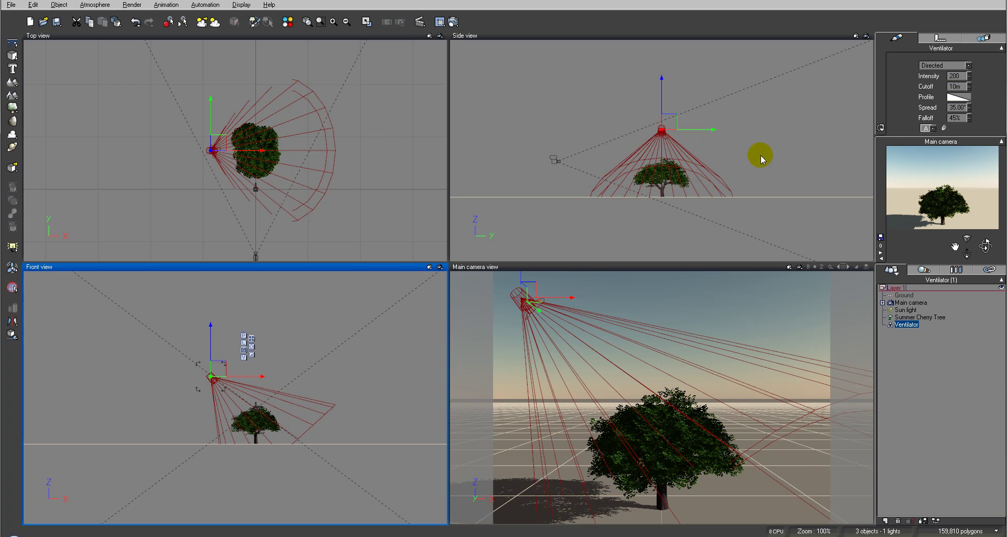
click(923, 317)
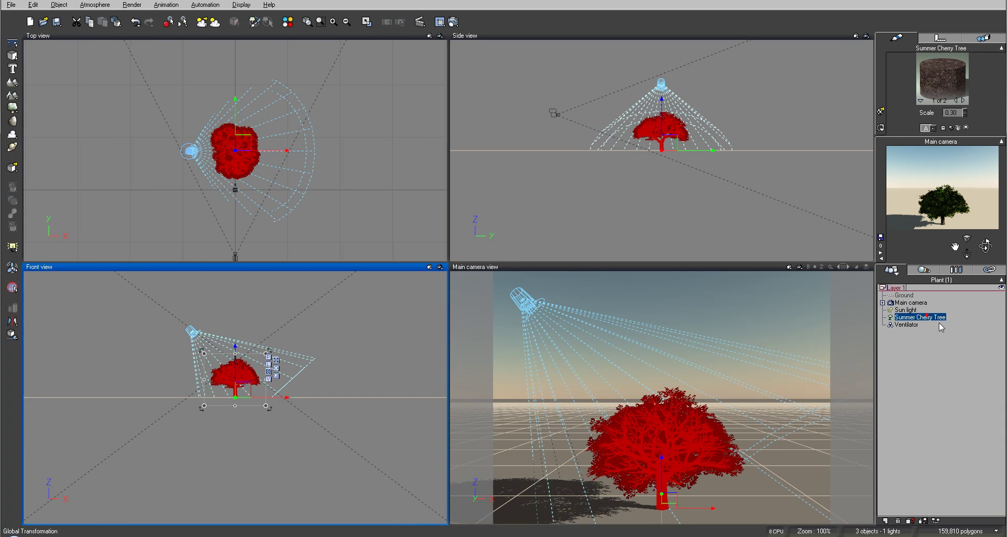
key(Delete)
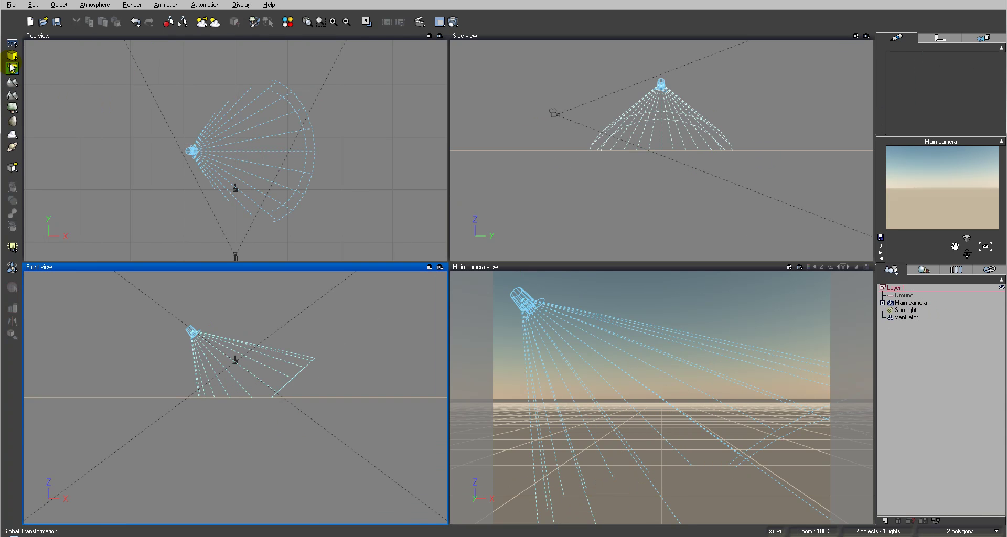
Add a cube, drop it to the ground and stretch it into a wide, thin slab.
click(13, 55)
click(12, 288)
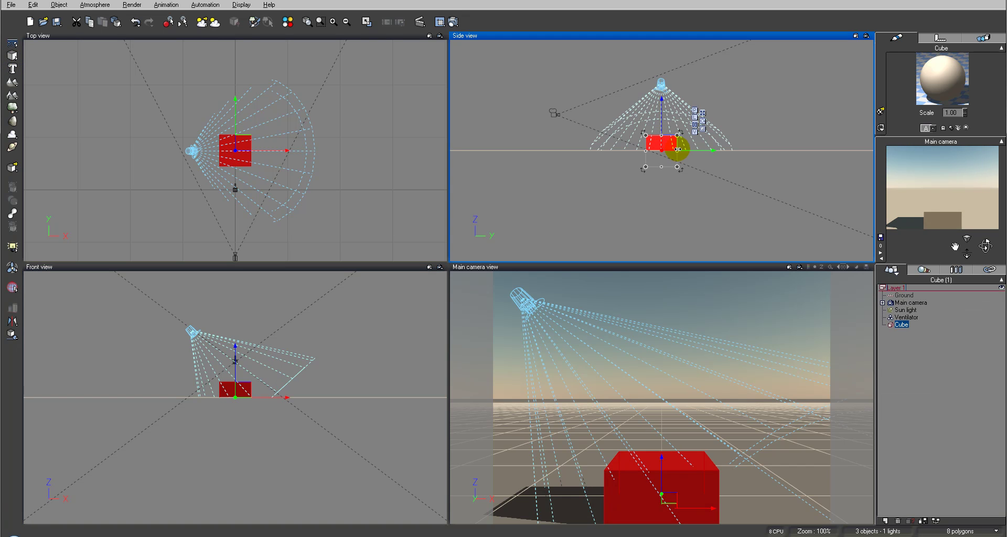
click(241, 147)
scroll(231, 126, down, 5)
click(220, 117)
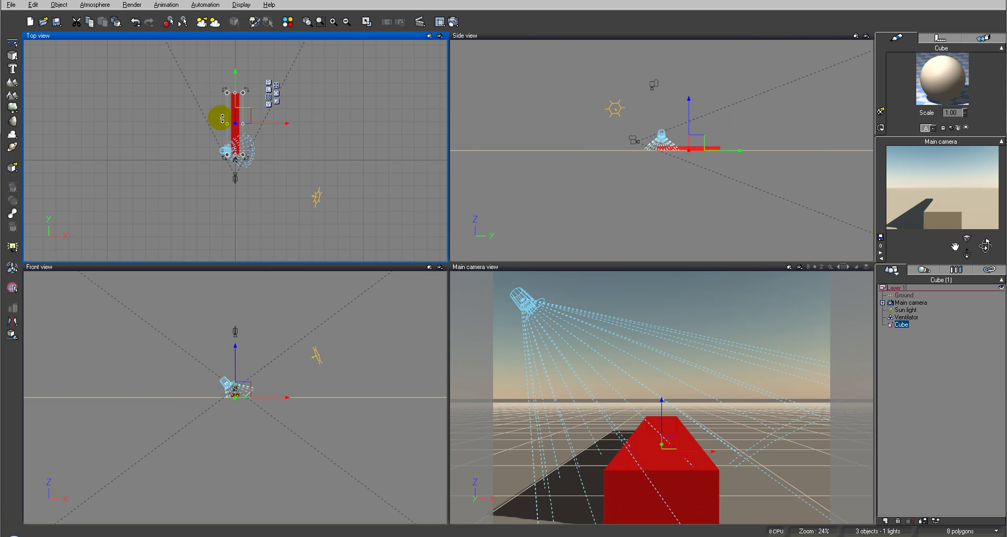
drag(227, 124, 195, 119)
click(701, 146)
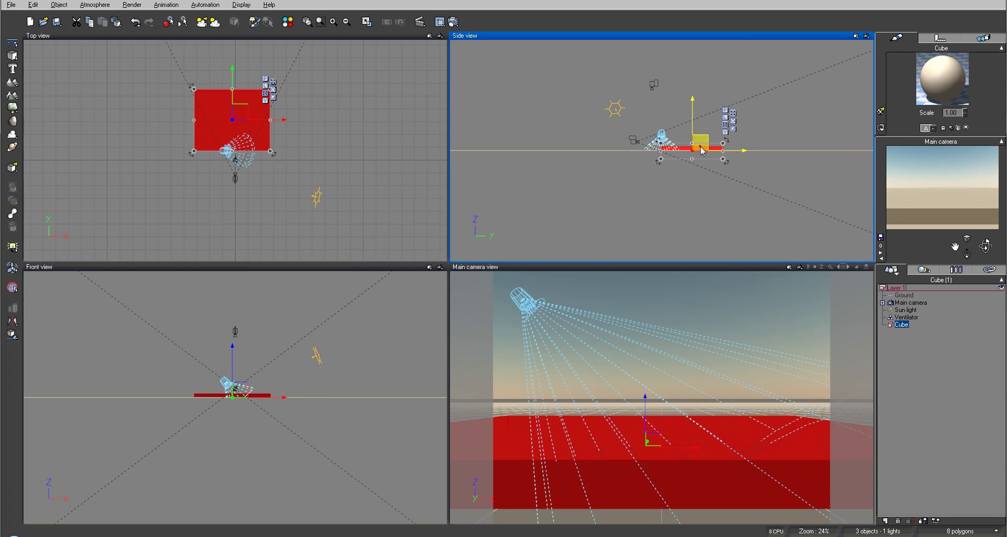
drag(691, 161, 691, 156)
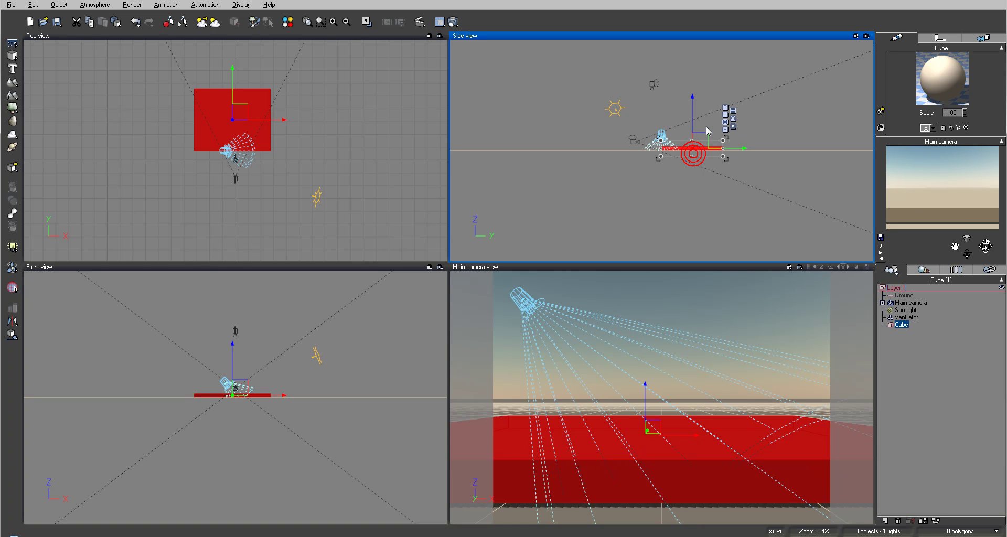
click(13, 333)
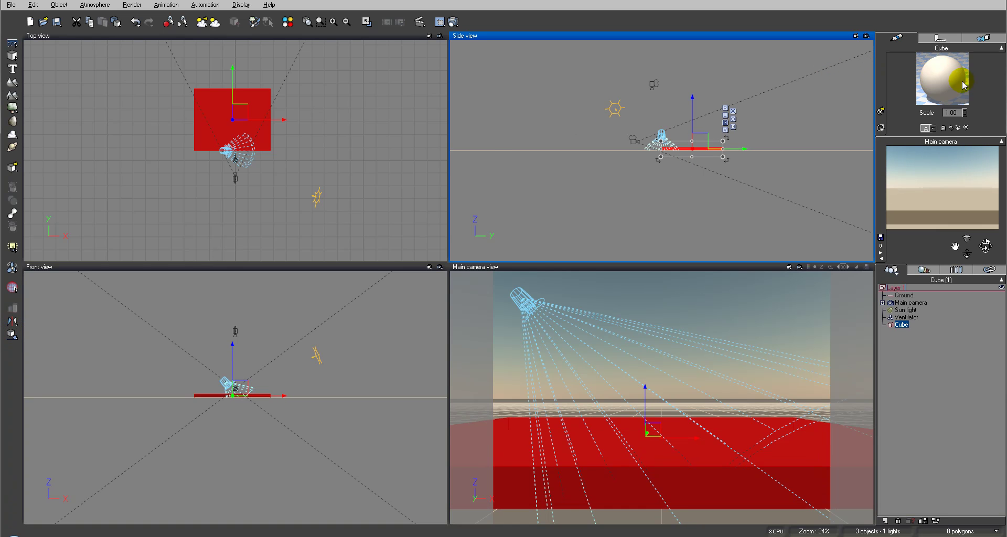
Turn the cube's material into an EcoSystem with Long Grass as its species.
double_click(930, 86)
click(314, 162)
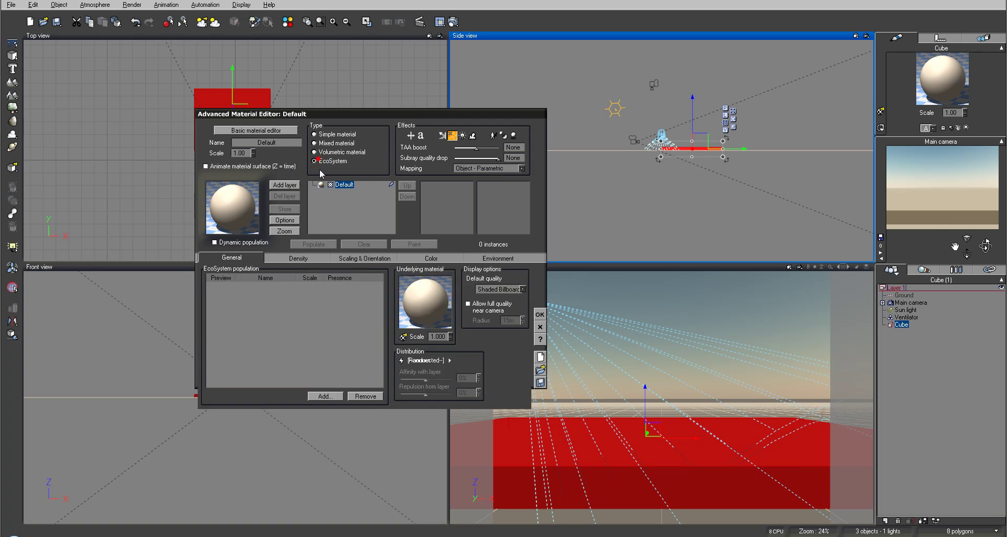
click(254, 258)
click(325, 396)
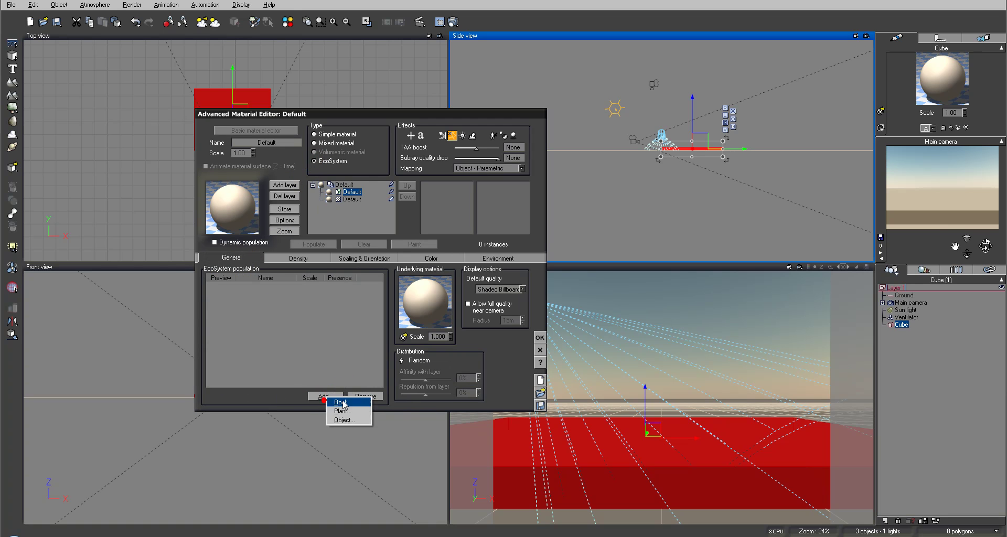
click(346, 405)
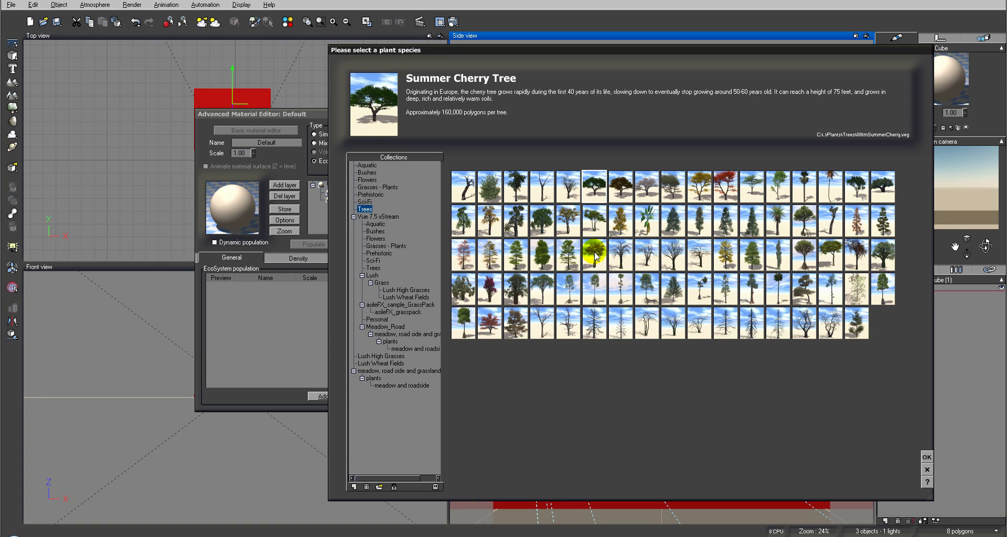
key(Up)
key(Up)
key(Up)
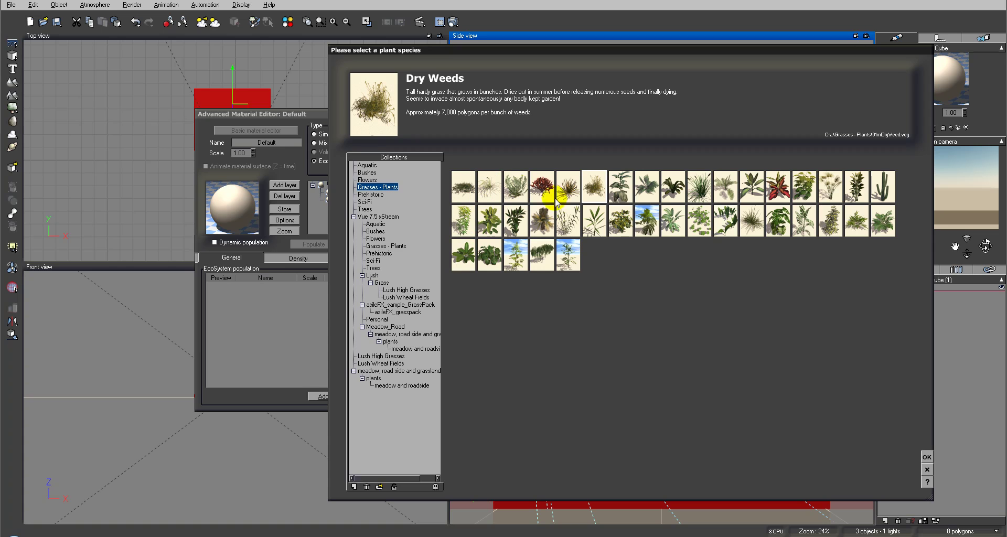
click(752, 221)
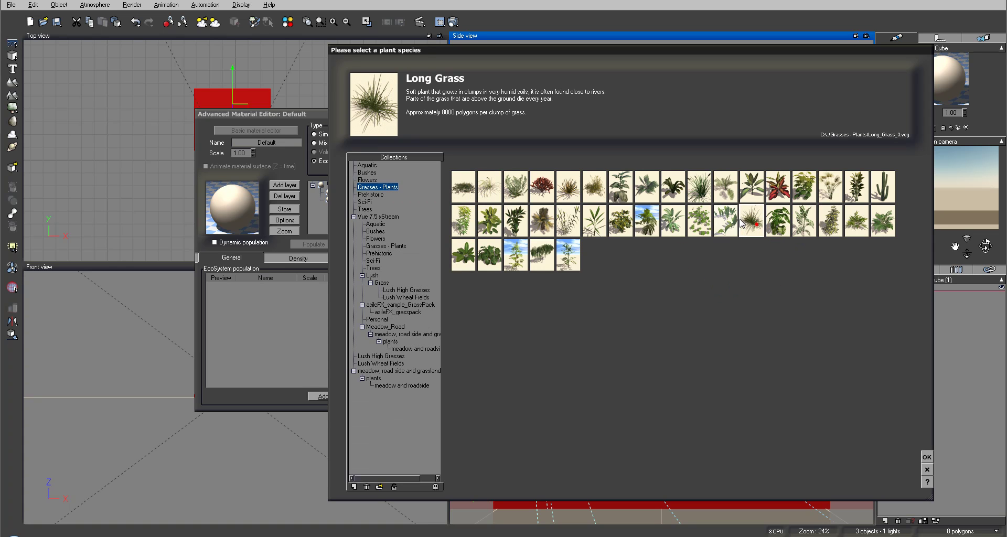
click(927, 454)
Populate the grass with higher density and 1.376 scaling, giving 5384 instances.
click(304, 245)
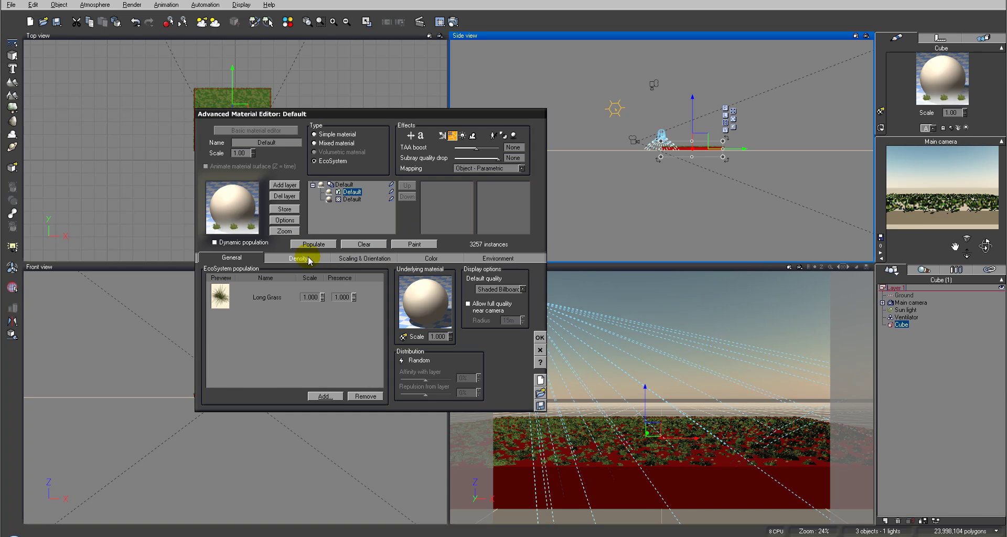
click(308, 258)
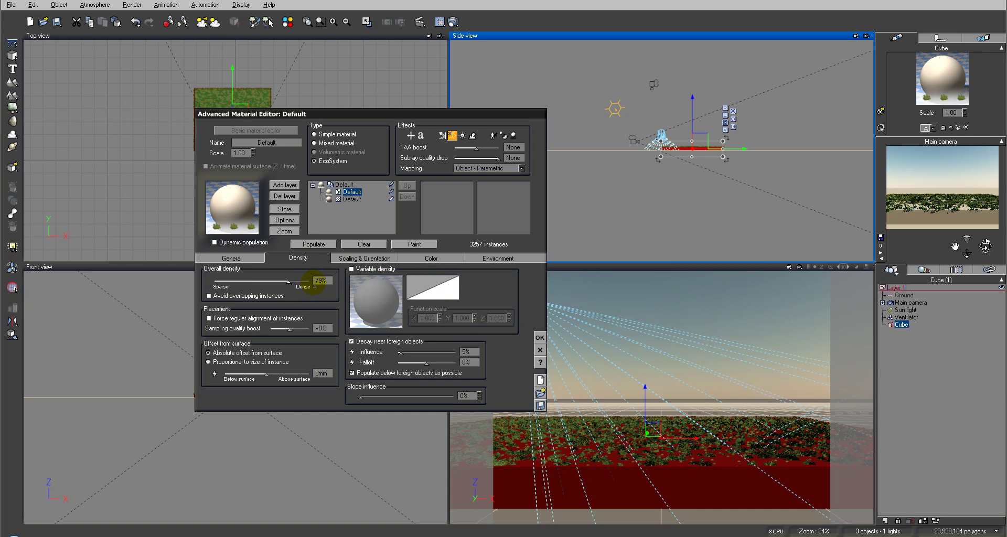
click(320, 245)
click(348, 257)
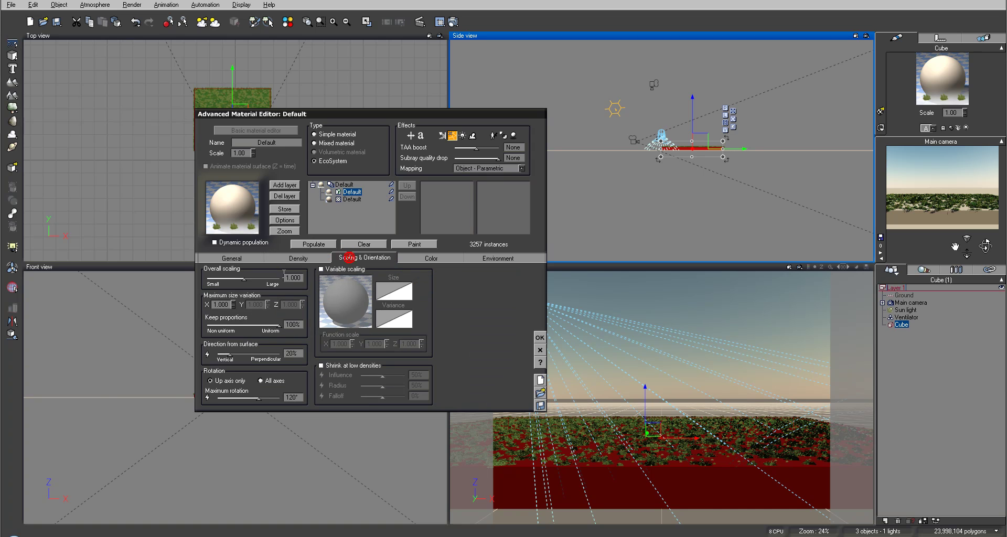
click(321, 245)
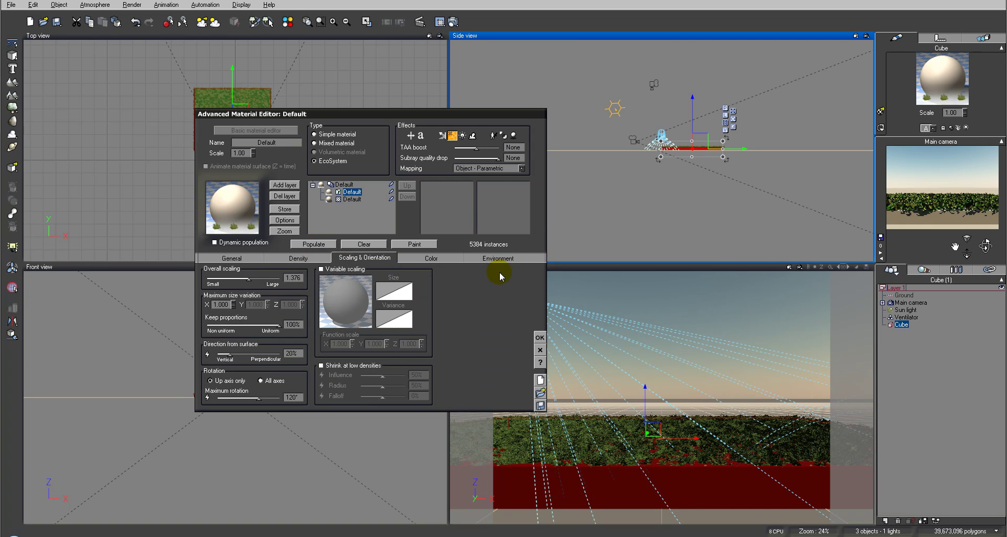
click(540, 337)
Raise the ventilator above the grass and move it over the patch.
click(906, 318)
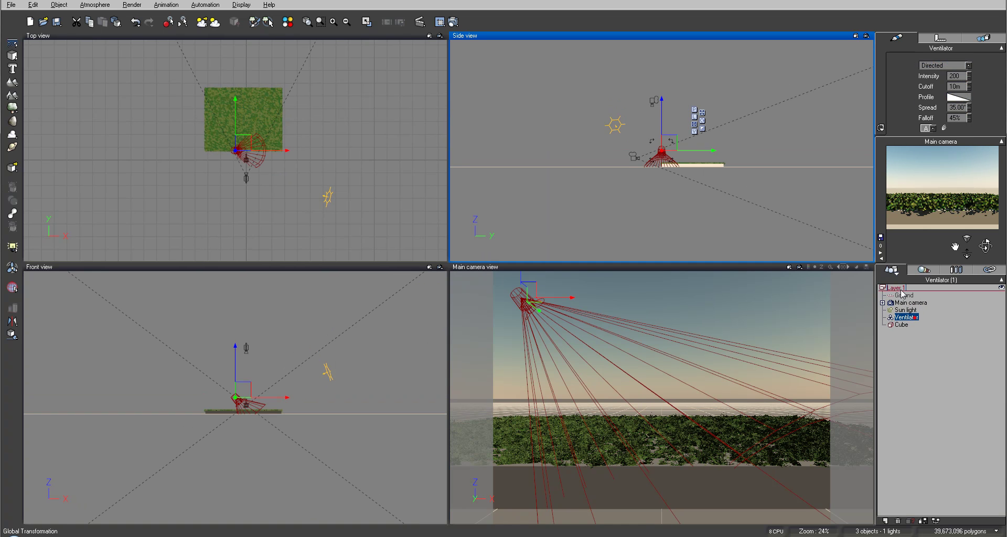
scroll(698, 159, up, 5)
drag(674, 150, 810, 118)
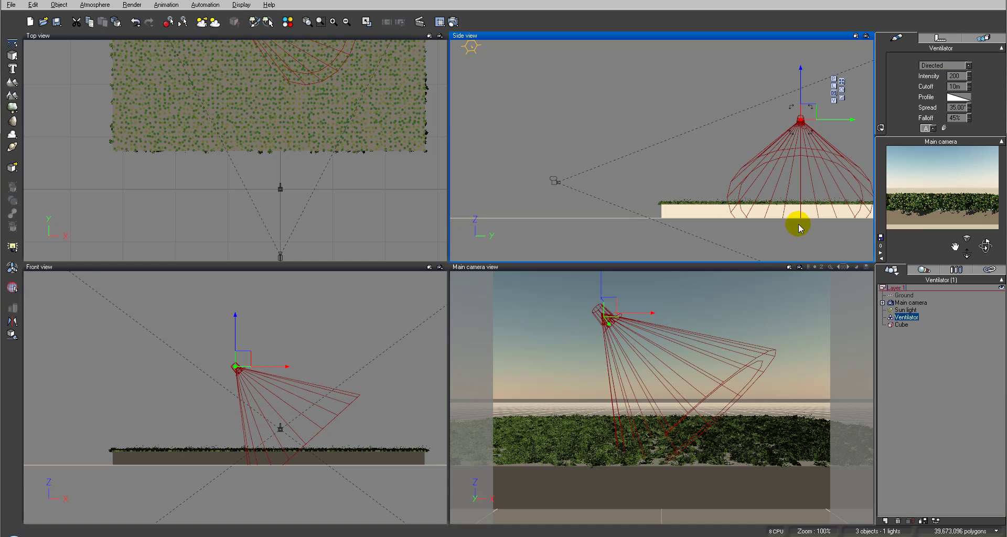
right_drag(249, 142, 269, 252)
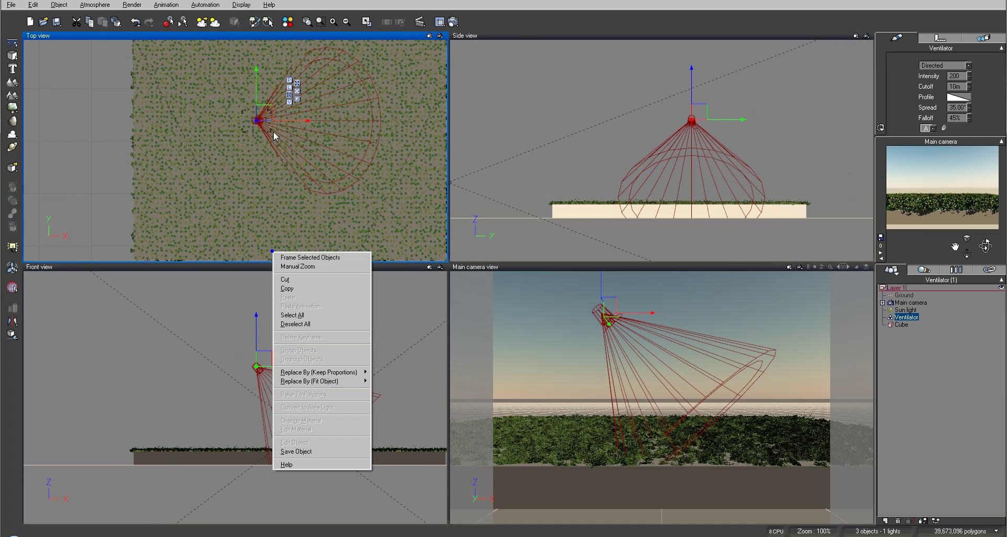
click(266, 115)
drag(266, 115, 256, 76)
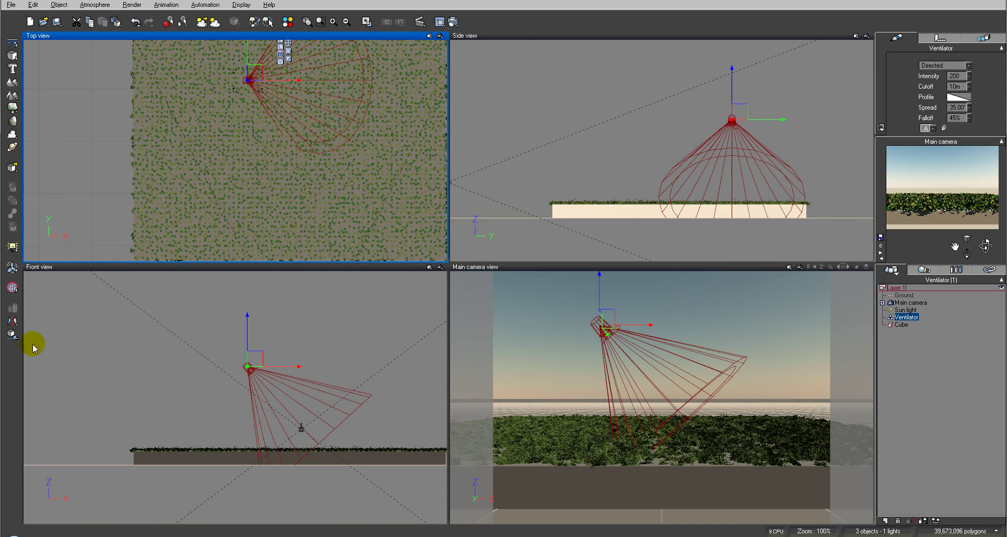
Aim the ventilator straight down, lower it, and centre it over the grass slab.
click(310, 382)
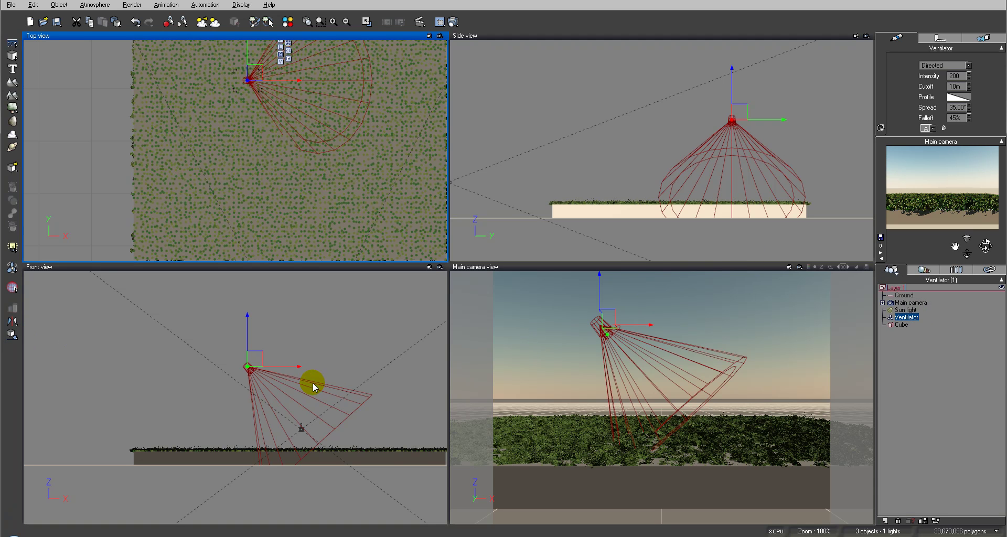
drag(259, 343, 281, 353)
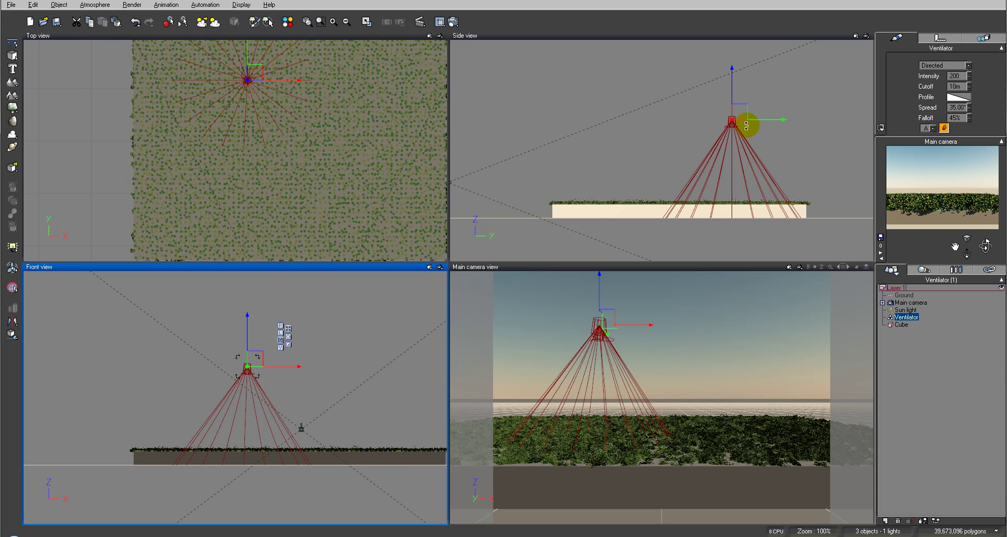
drag(747, 126, 719, 156)
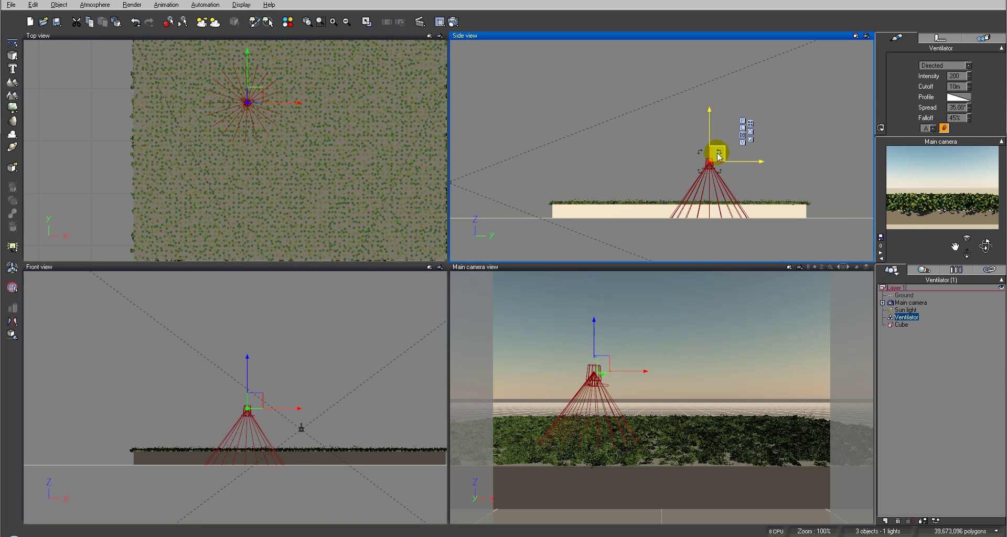
right_drag(267, 134, 265, 93)
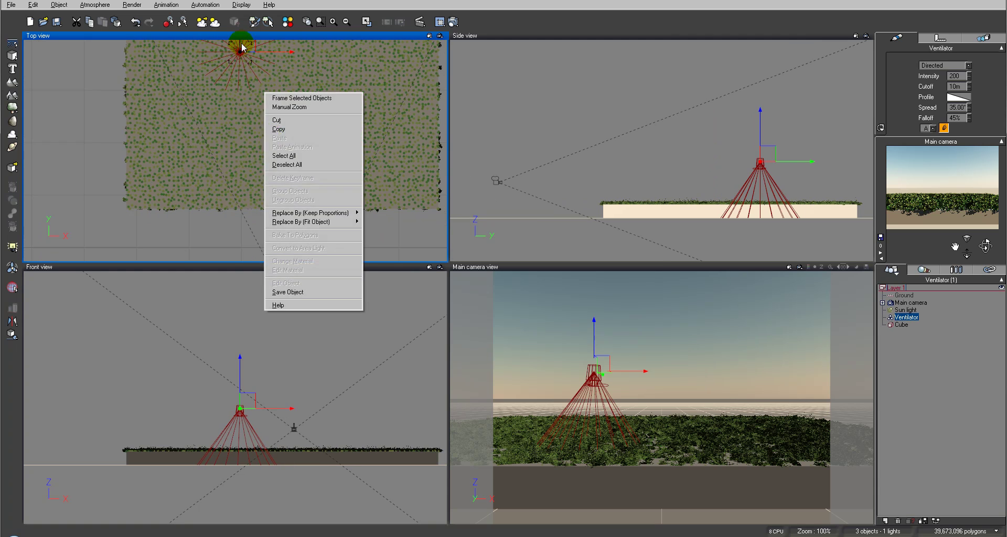
click(241, 49)
drag(242, 48, 300, 167)
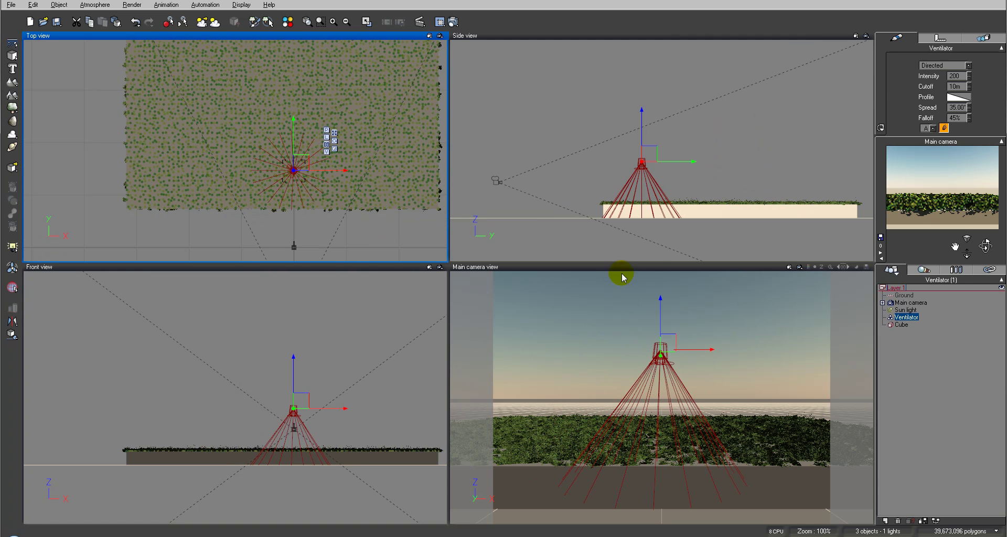
Move the main camera closer at 5.4 m height, tilted down toward the grass.
click(920, 304)
drag(669, 140, 761, 151)
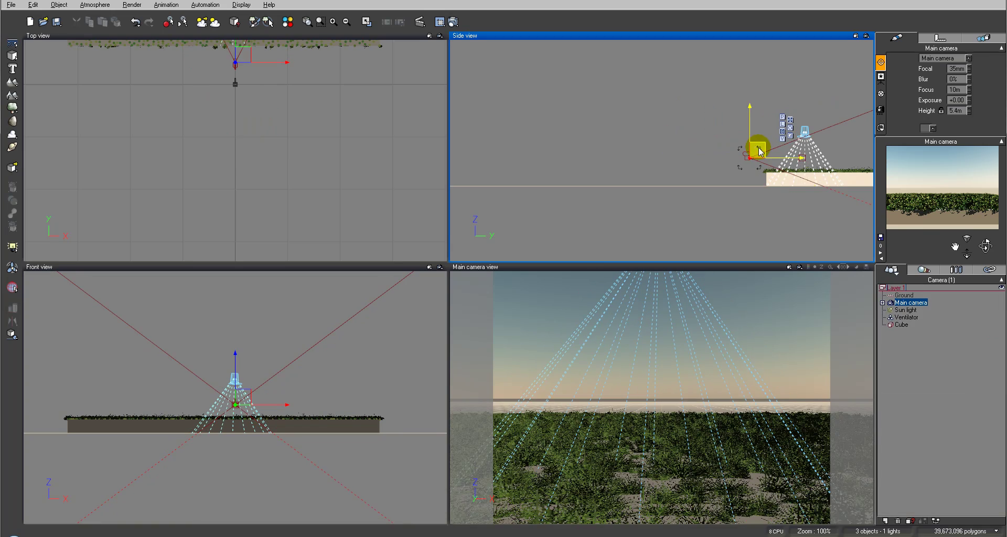
drag(986, 245, 987, 248)
drag(493, 389, 483, 386)
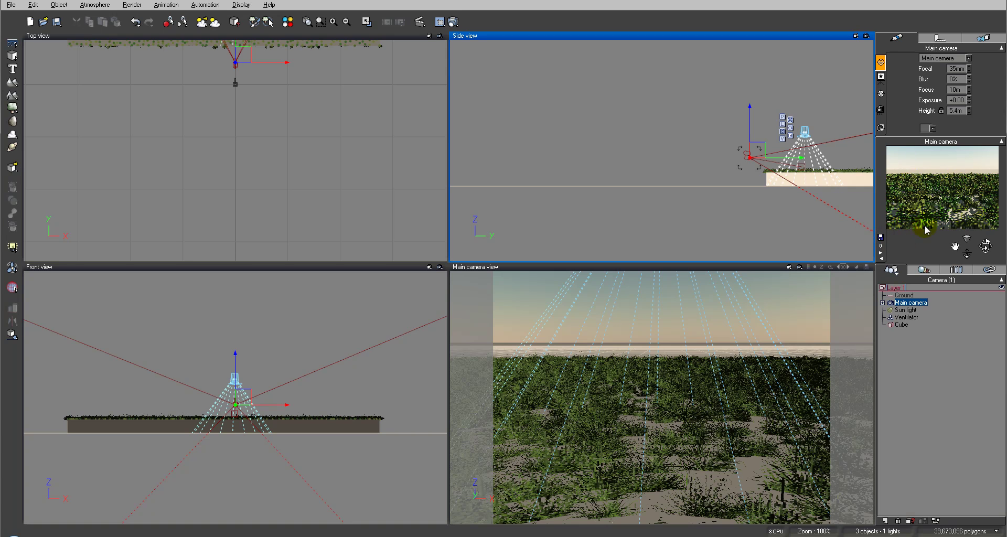
Lower the ventilator slightly toward the grass and render a preview.
click(908, 318)
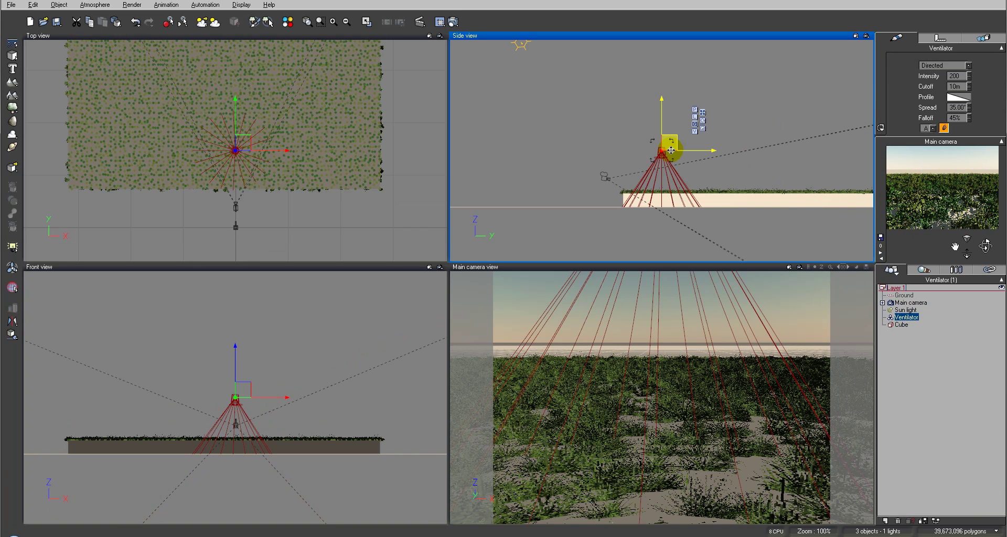
drag(671, 151, 666, 159)
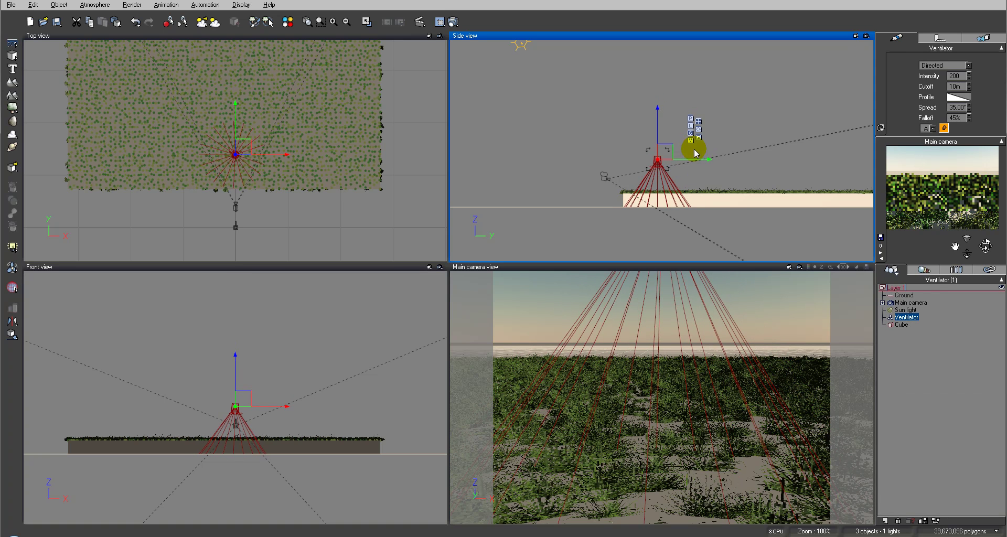
click(453, 22)
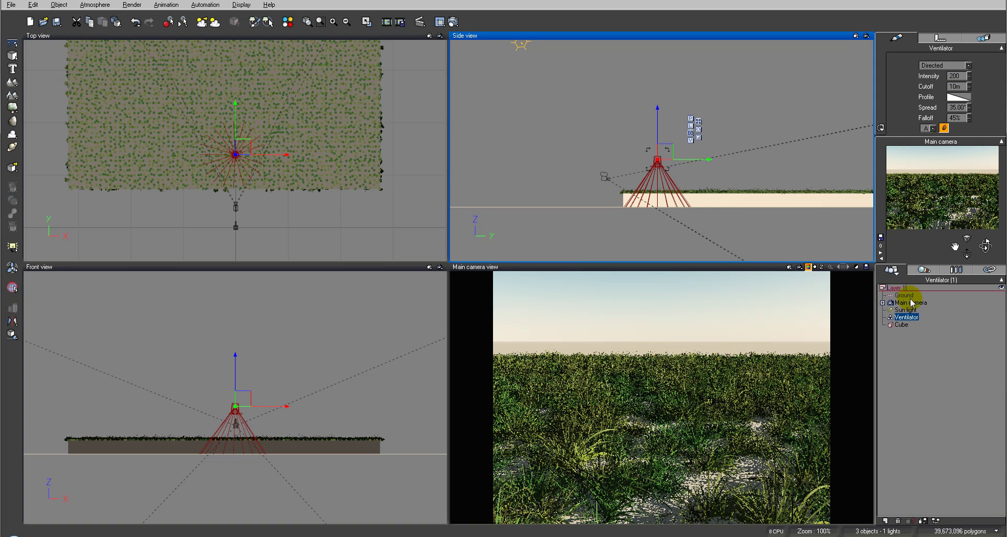
Narrow the ventilator's spread to 22.5° and raise its intensity to 485.
click(924, 271)
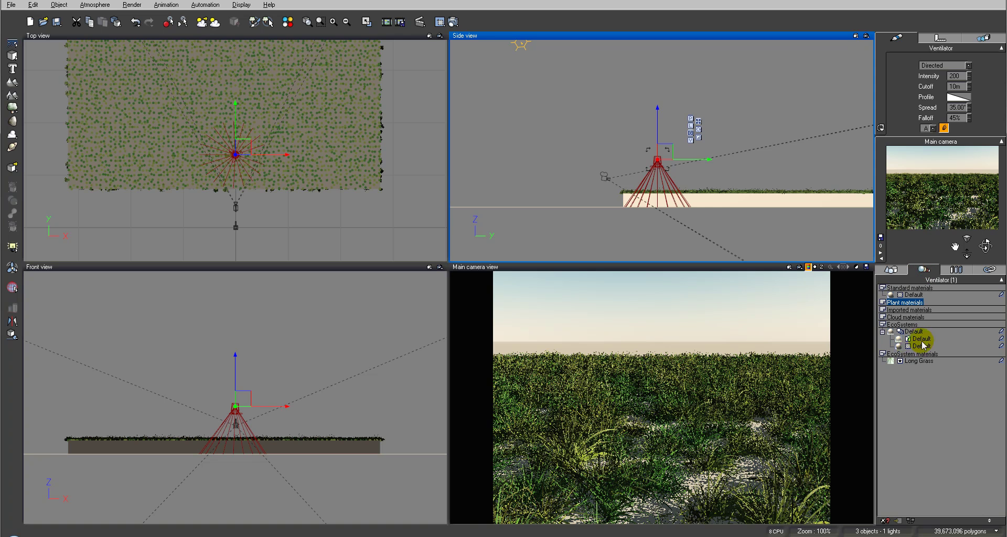
click(894, 271)
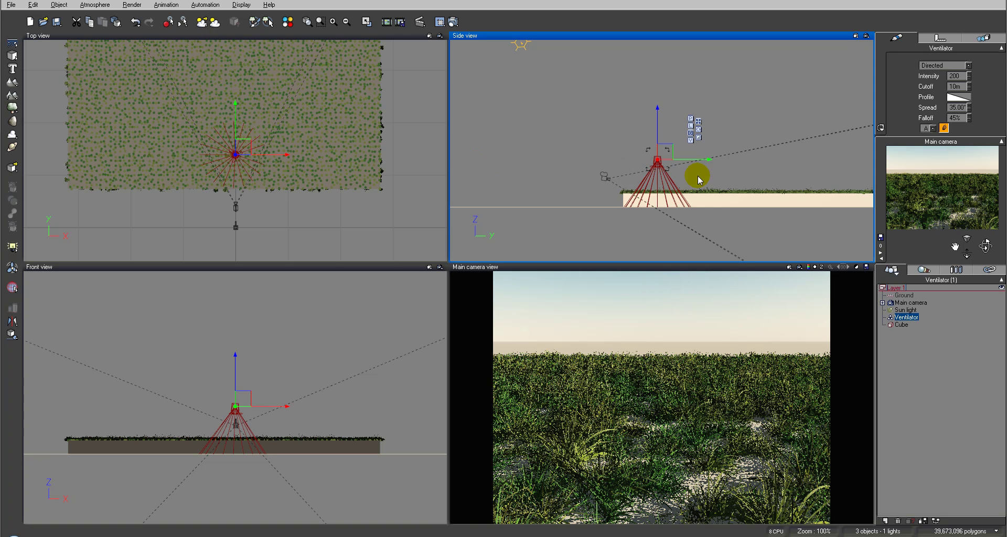
click(662, 146)
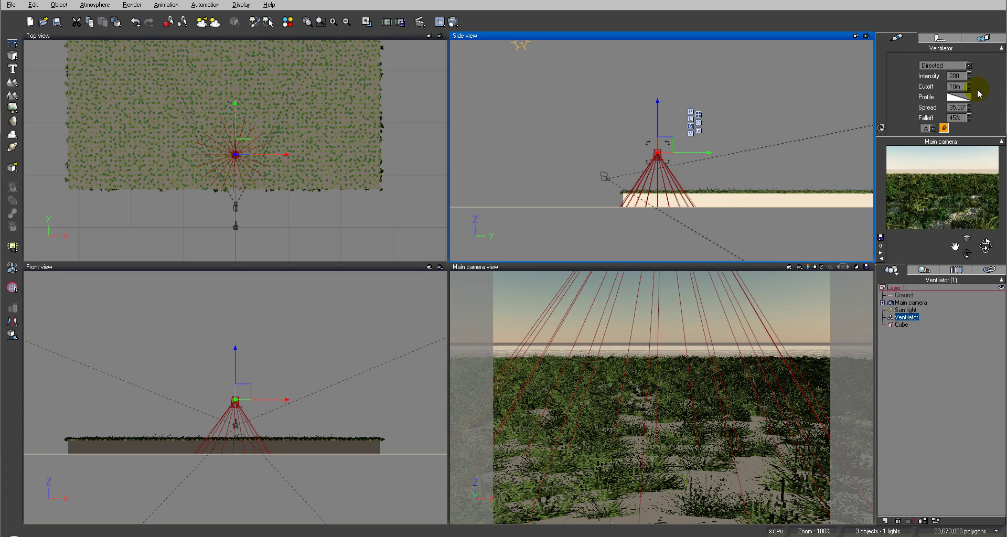
drag(969, 109, 970, 110)
drag(969, 76, 969, 76)
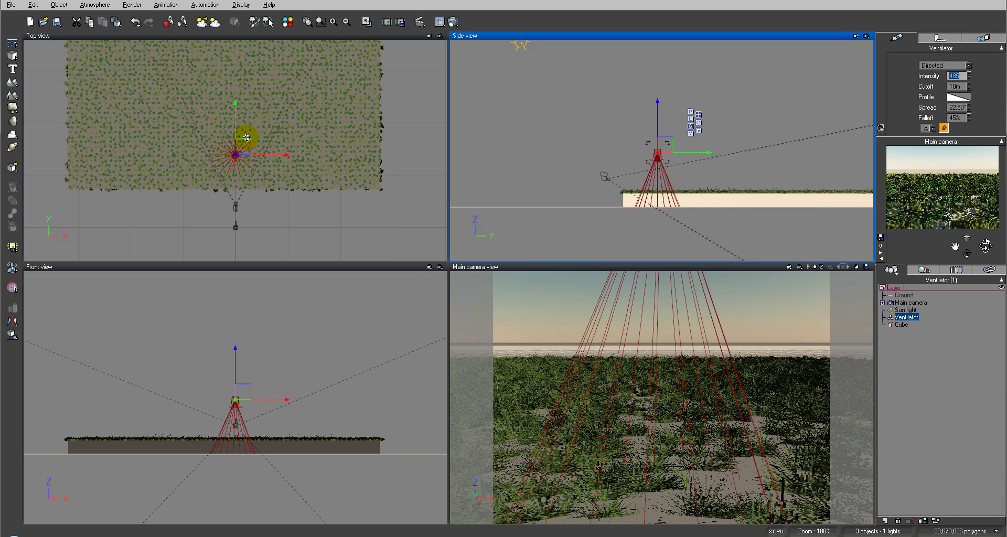
Lower the ventilator toward the grass and raise the main camera to 6.1 m.
drag(245, 147, 255, 153)
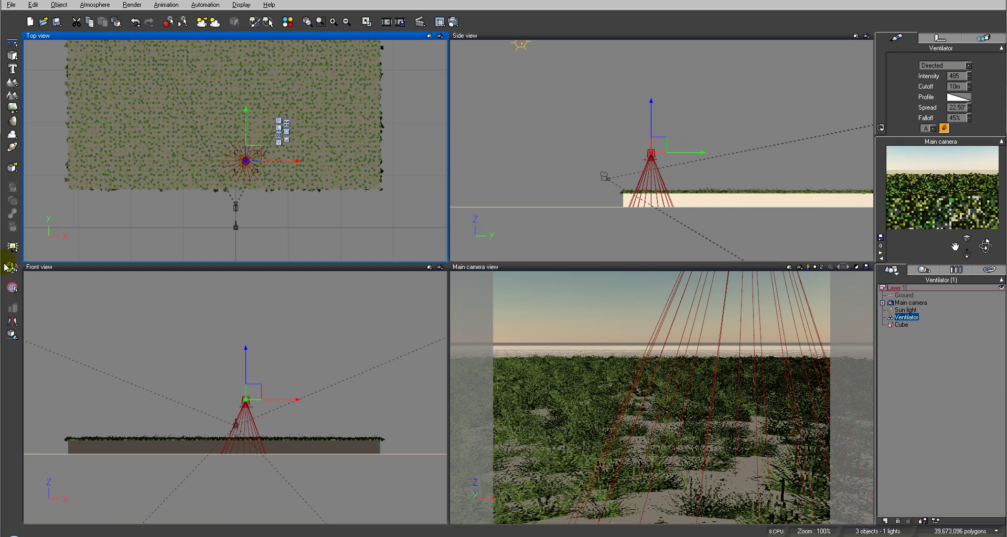
drag(665, 145, 664, 153)
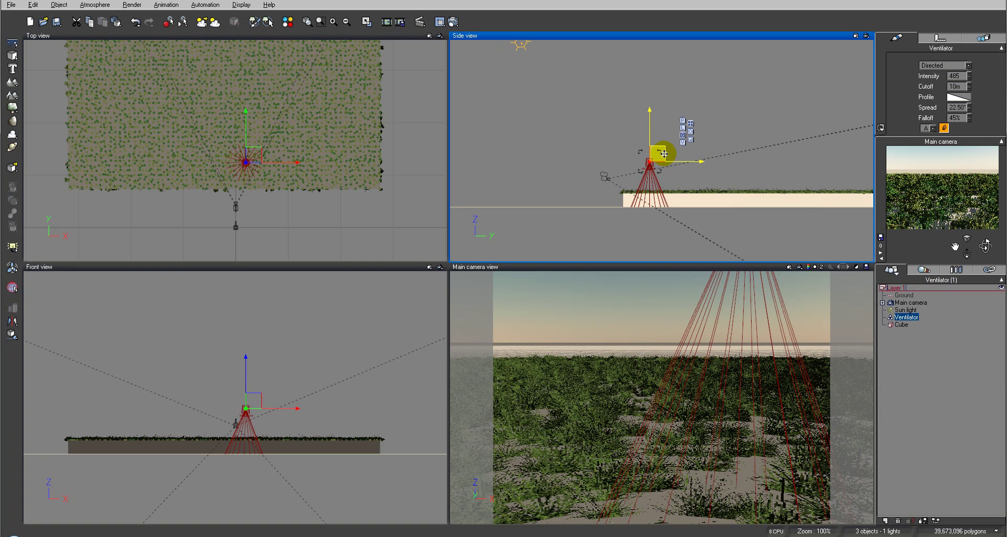
click(606, 177)
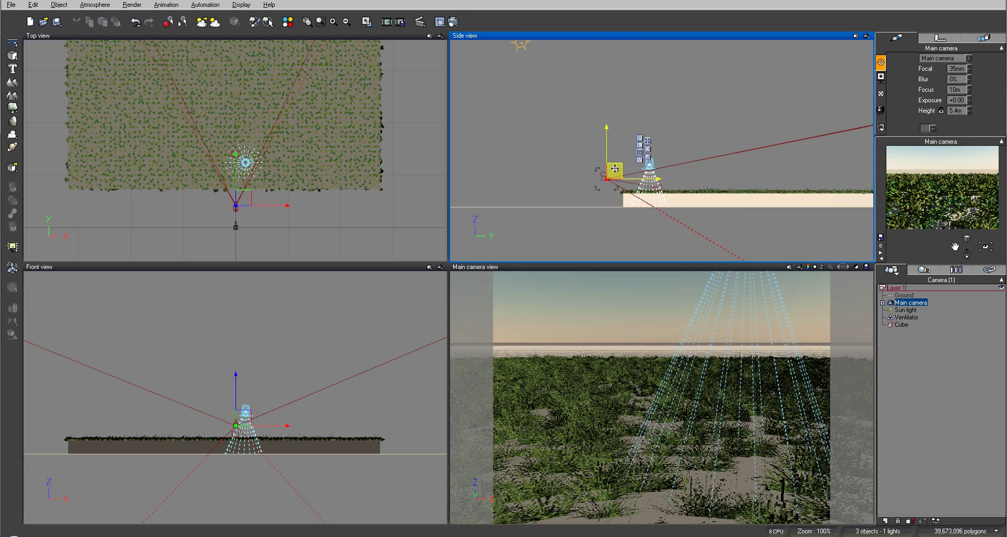
drag(615, 168, 615, 166)
drag(986, 246, 986, 244)
Repopulate the cube's Long Grass EcoSystem to about 23024 instances.
click(901, 325)
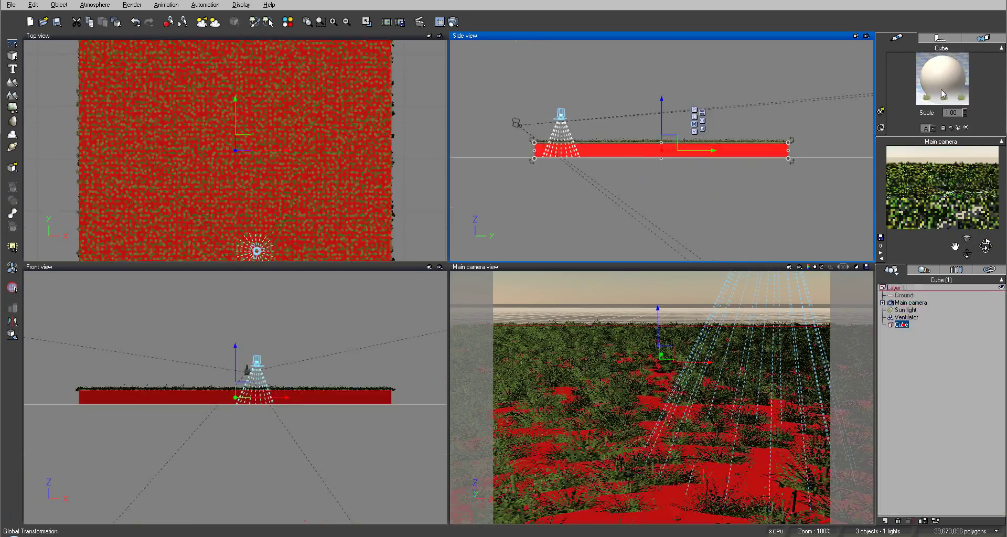
double_click(942, 79)
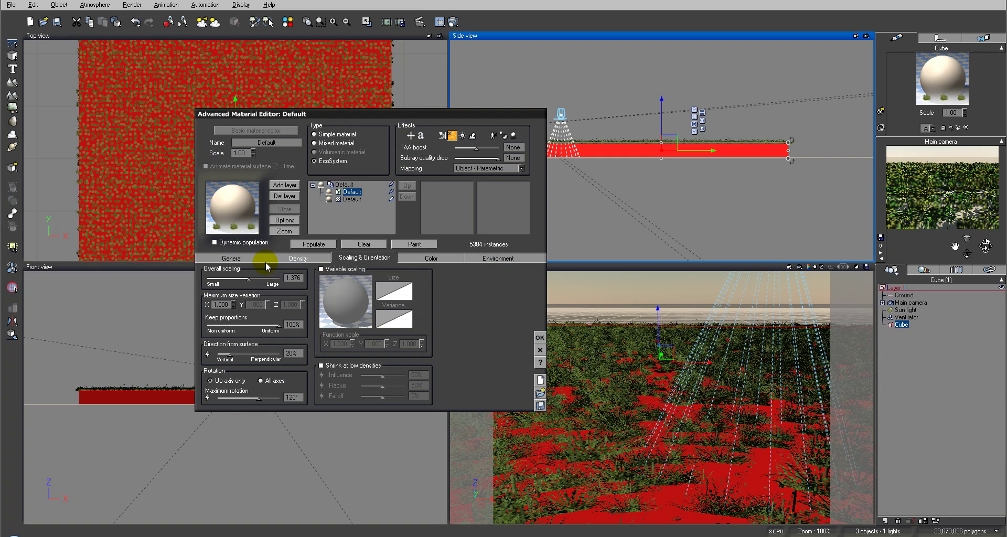
click(295, 257)
click(314, 244)
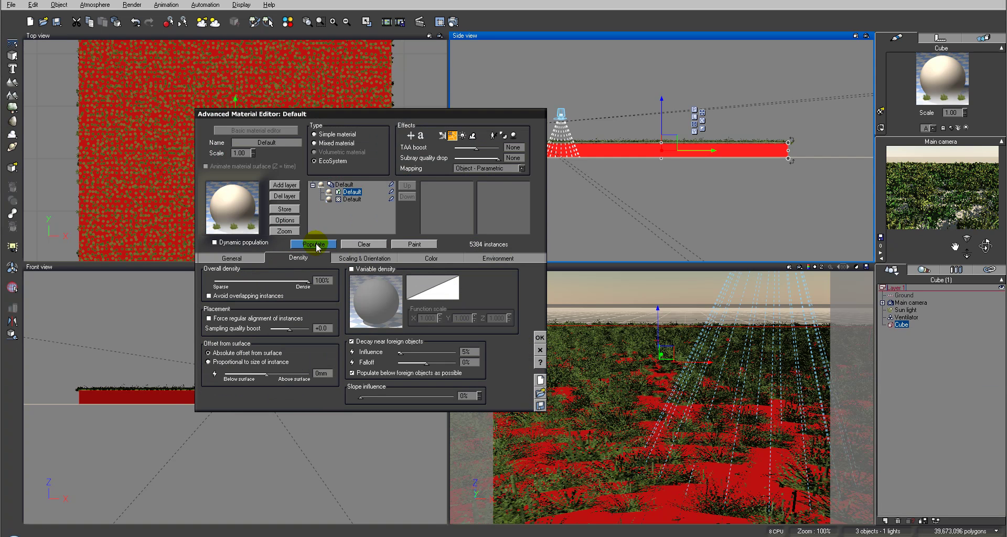
click(540, 338)
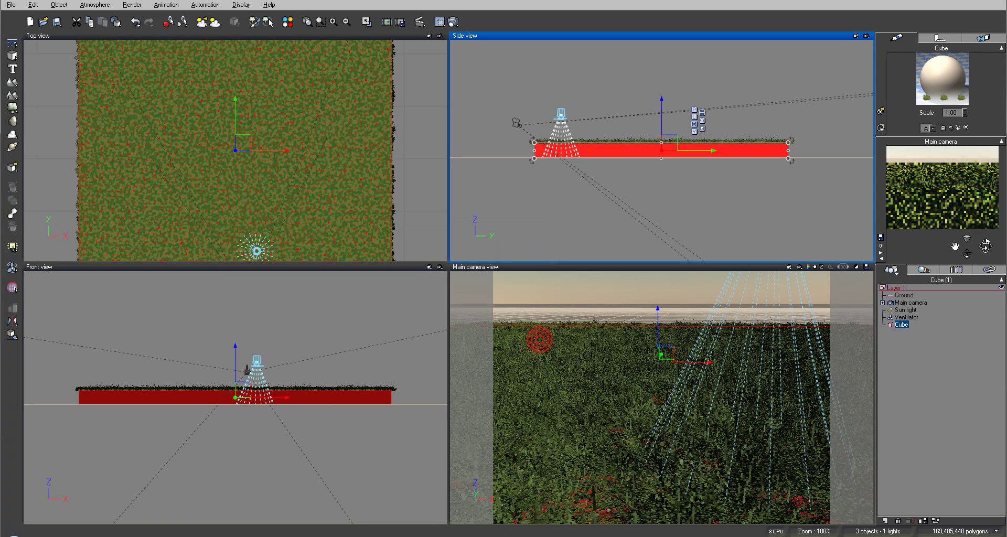
Create a sphere, move it toward the ventilator, and raise it above the grass.
drag(12, 55, 29, 63)
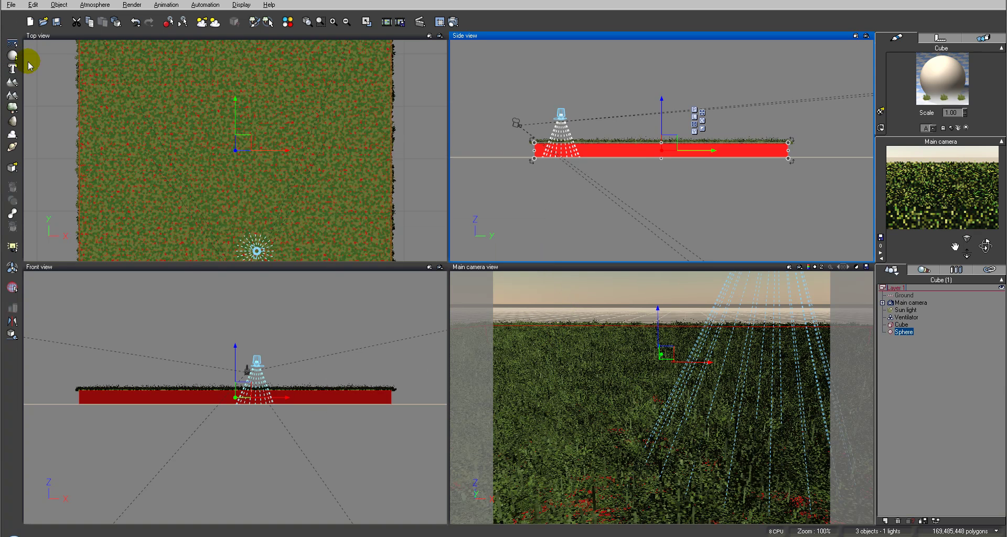
drag(241, 154, 258, 231)
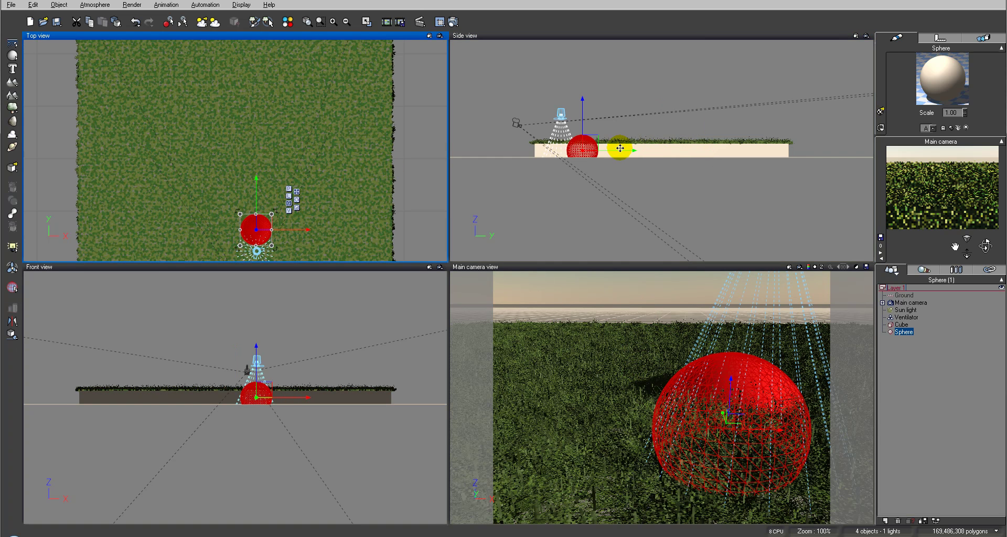
drag(620, 149, 564, 122)
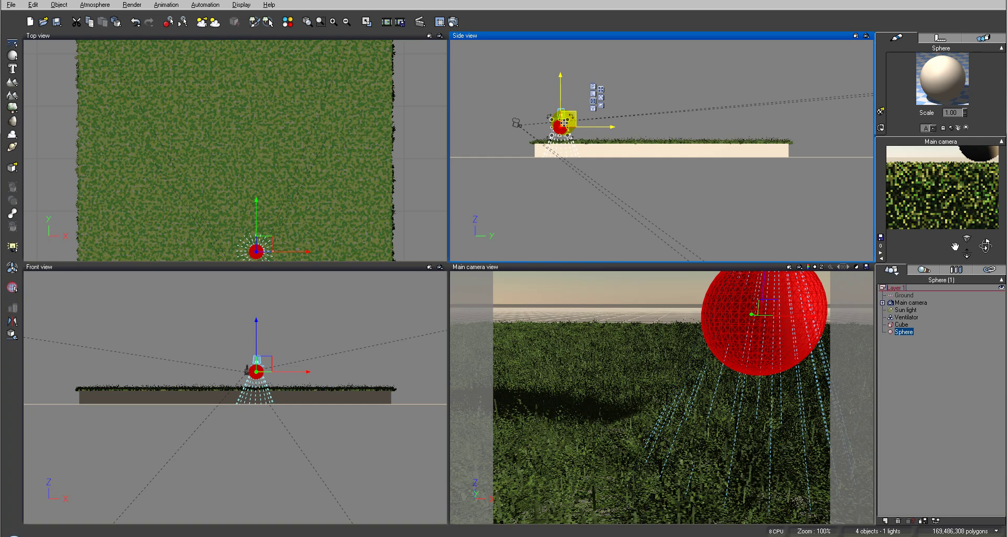
Move the ventilator up just under the sphere and widen its spread to 47.5°.
double_click(903, 318)
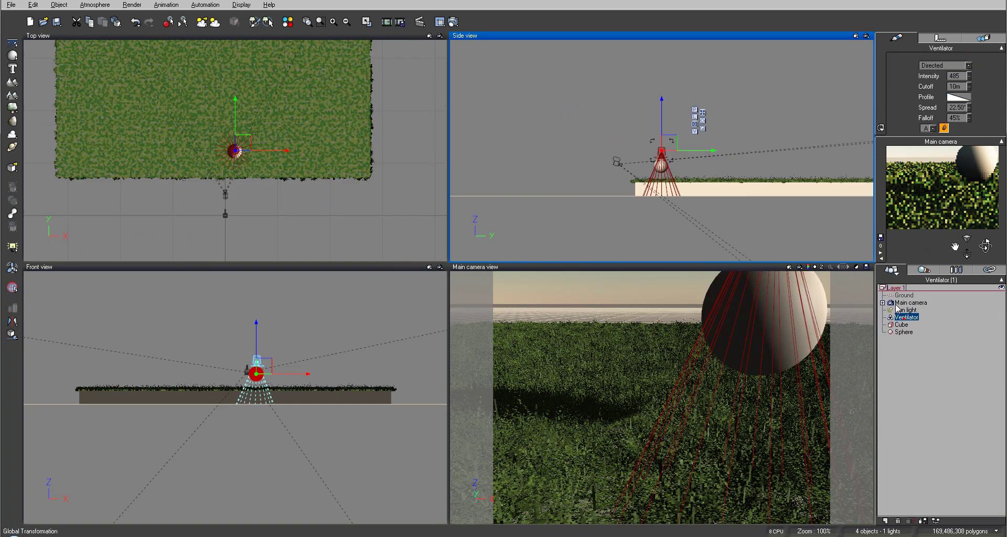
click(661, 81)
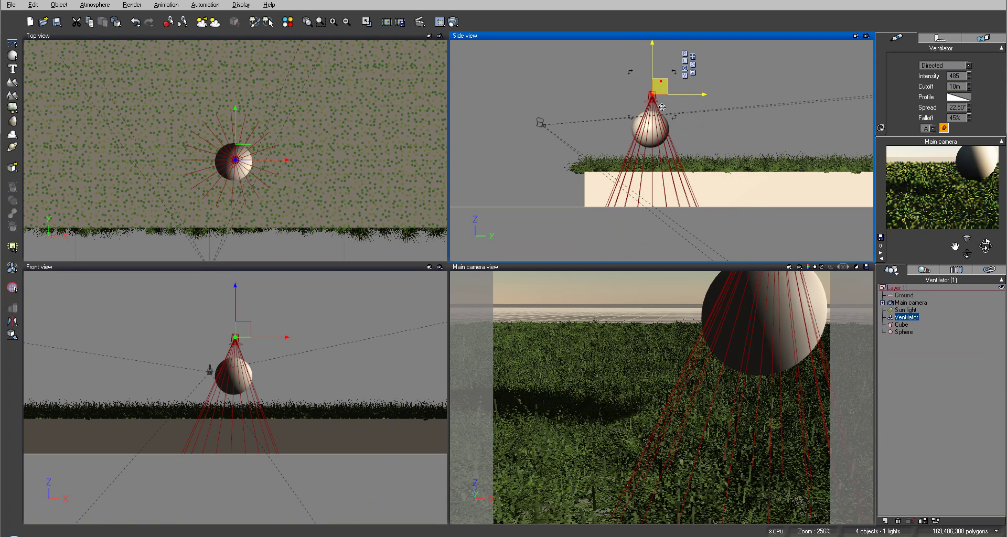
drag(663, 146, 659, 139)
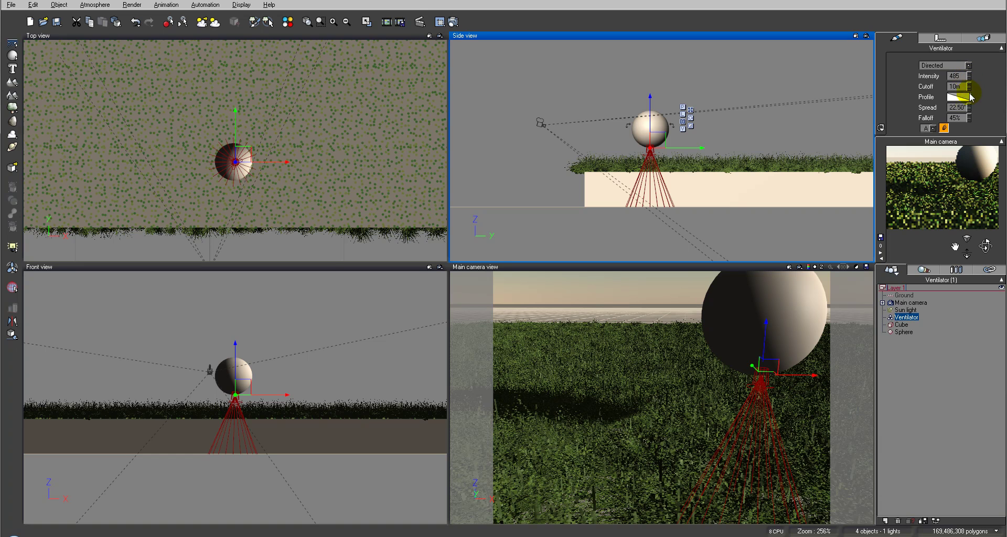
drag(970, 107, 969, 95)
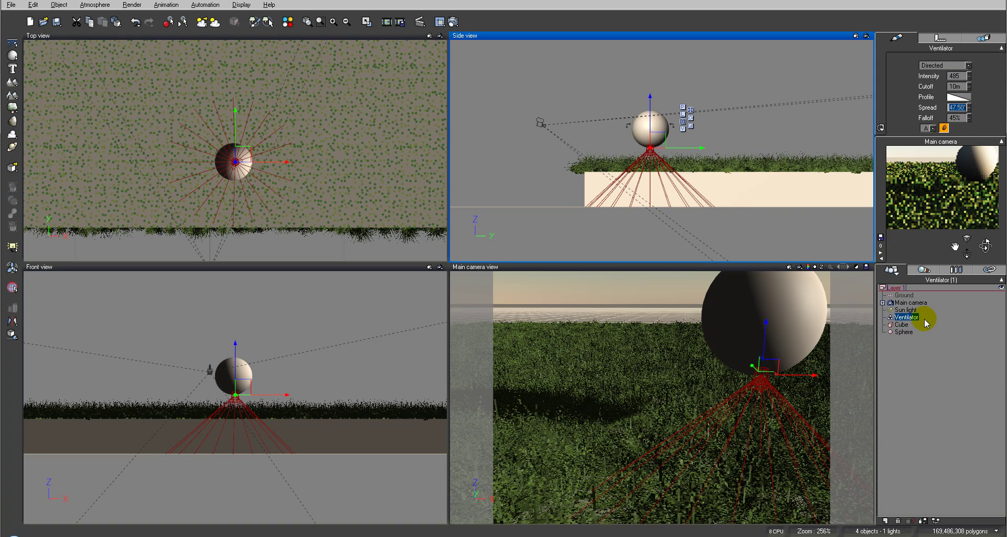
Set the ventilator's Motion 'Link to' option to Sphere.
click(981, 40)
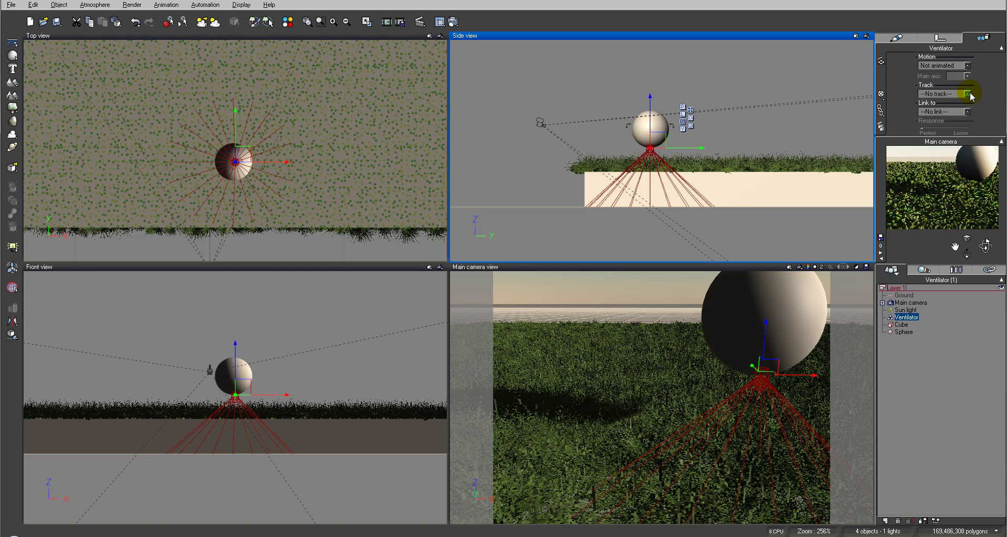
click(968, 111)
click(944, 154)
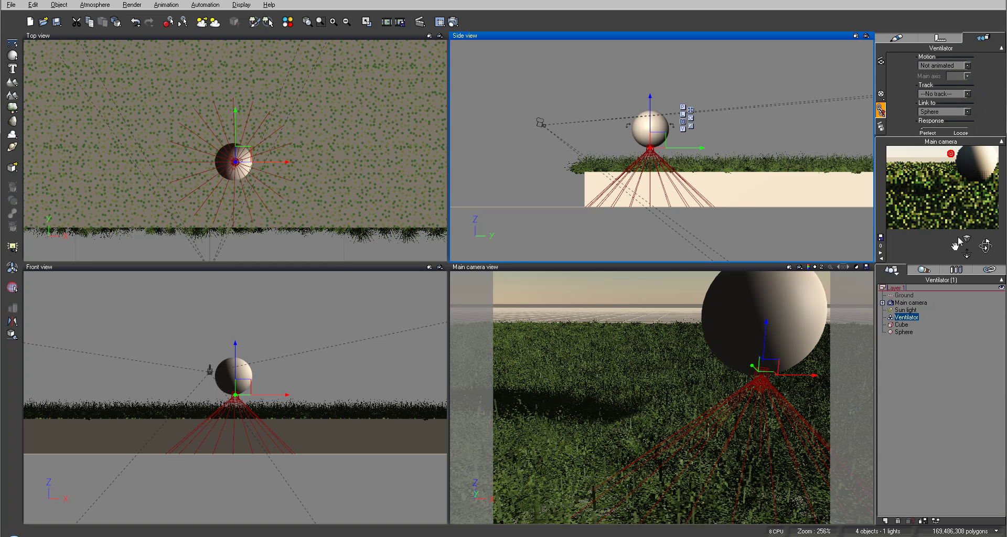
Raise the sphere higher above the grass, confirm the ventilator follows, then reselect the sphere.
click(904, 332)
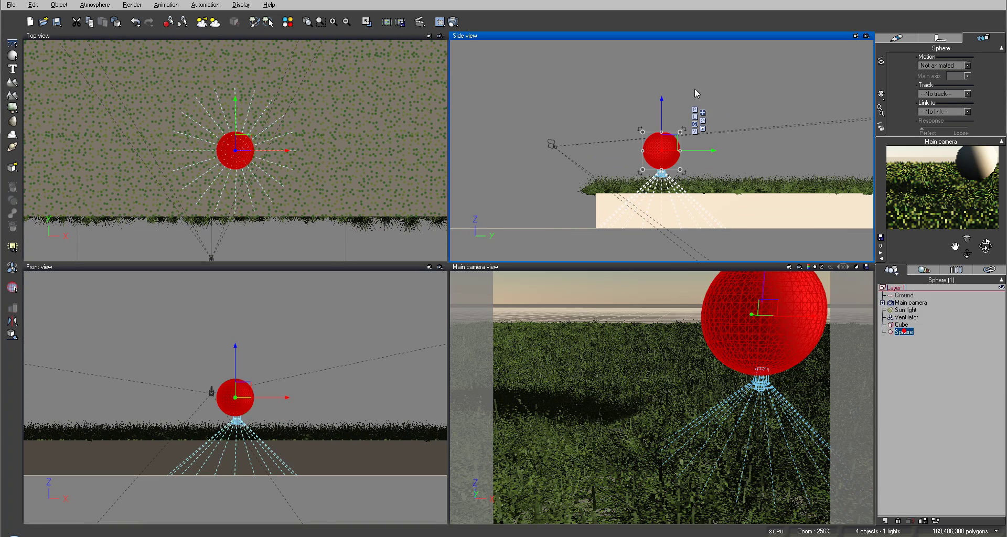
drag(640, 172, 660, 146)
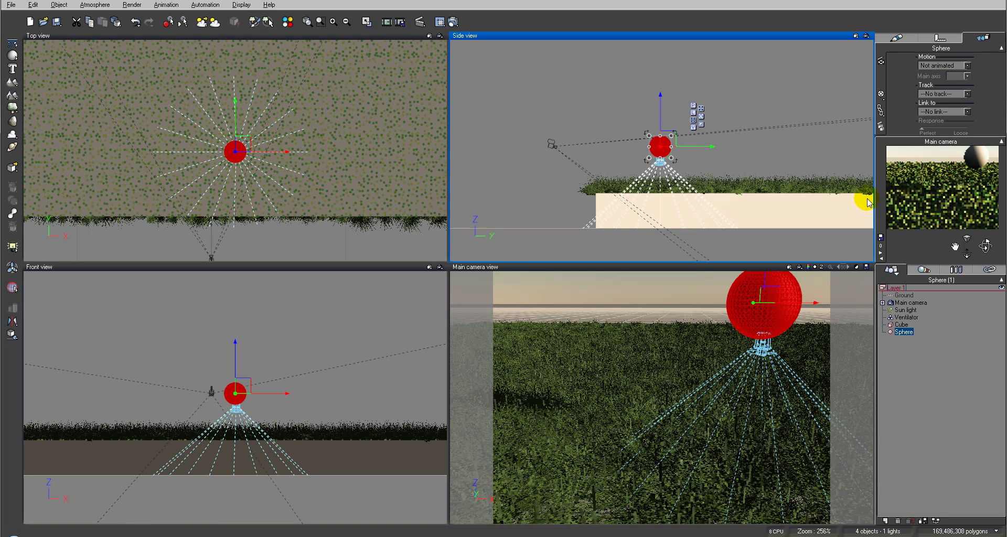
click(910, 317)
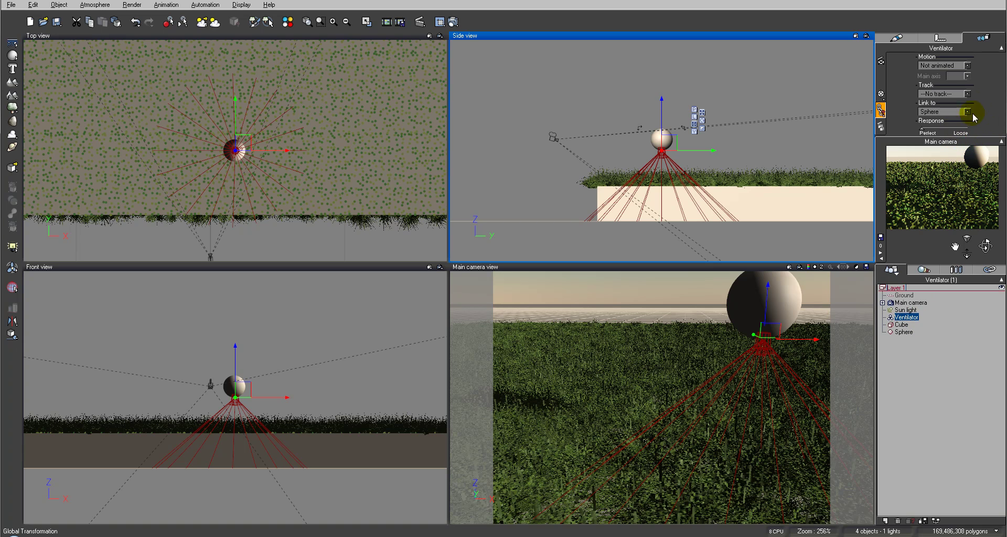
click(897, 39)
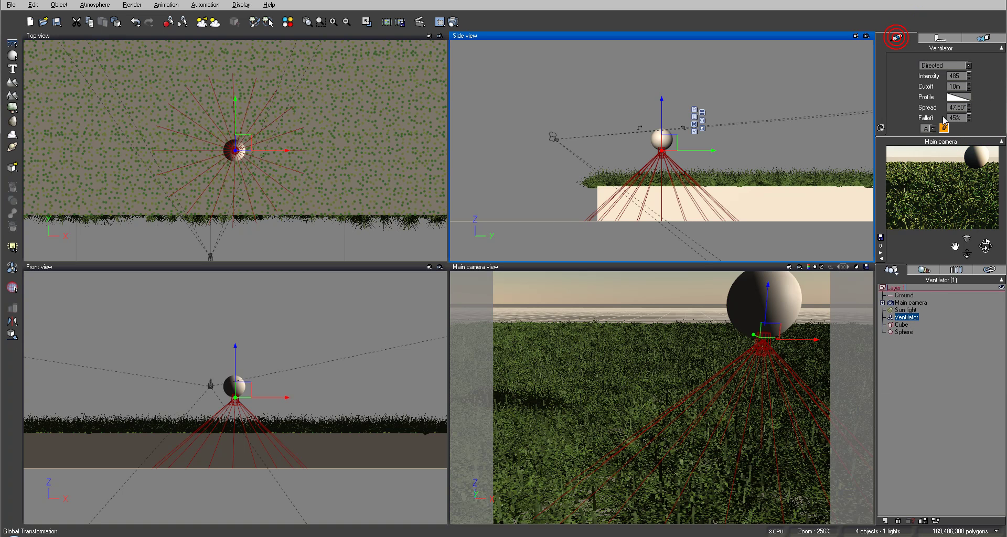
click(903, 332)
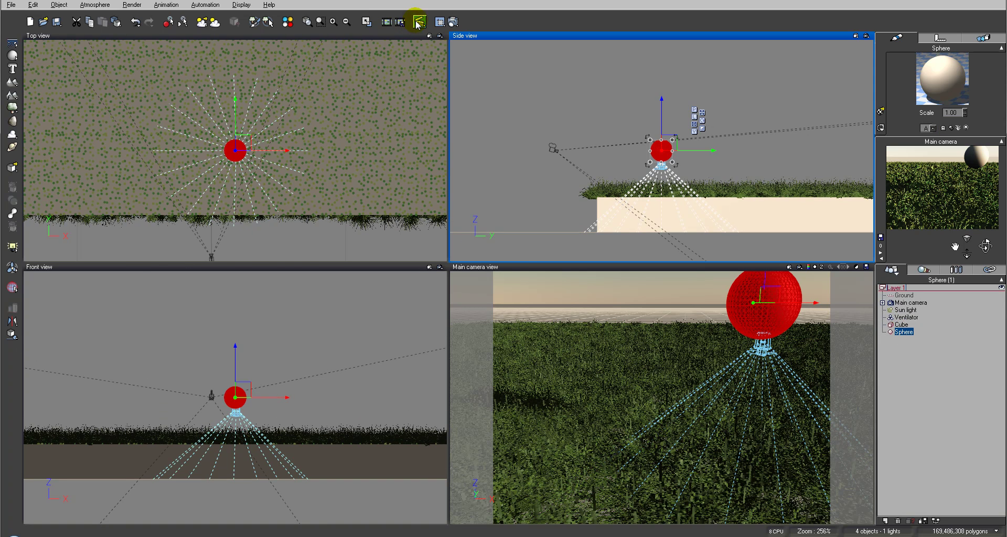
Skip the animation wizard, keyframe all the sphere's properties, and move the time to 2 seconds.
click(418, 22)
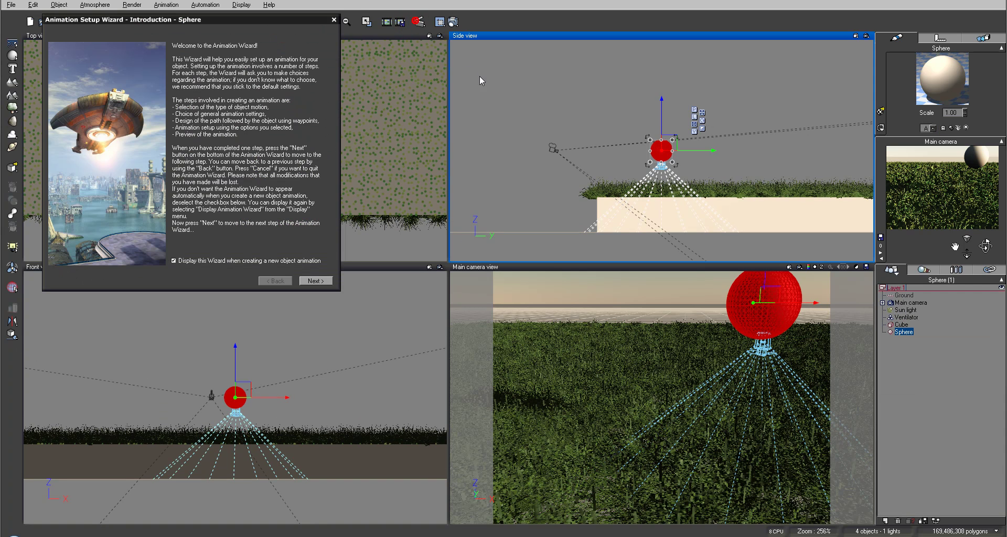
click(334, 19)
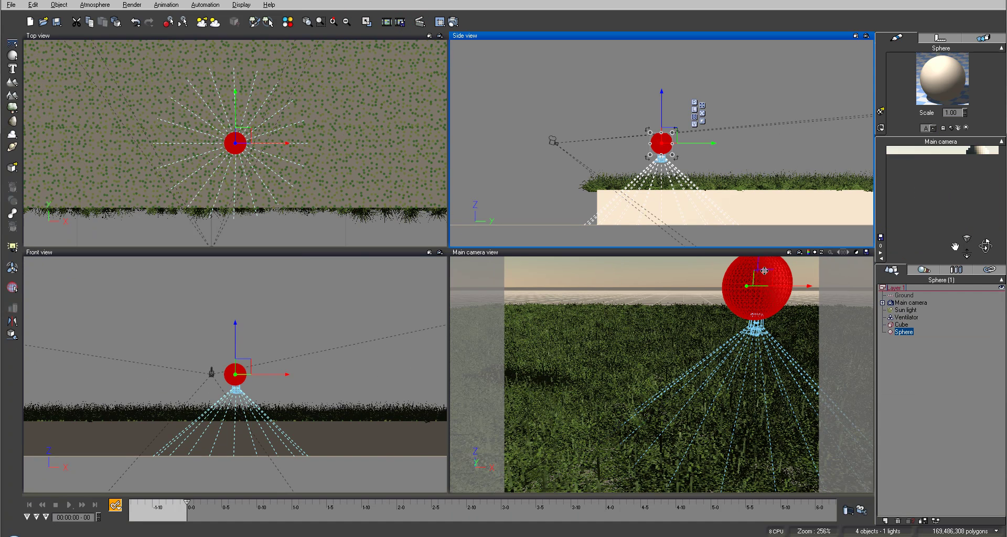
click(116, 505)
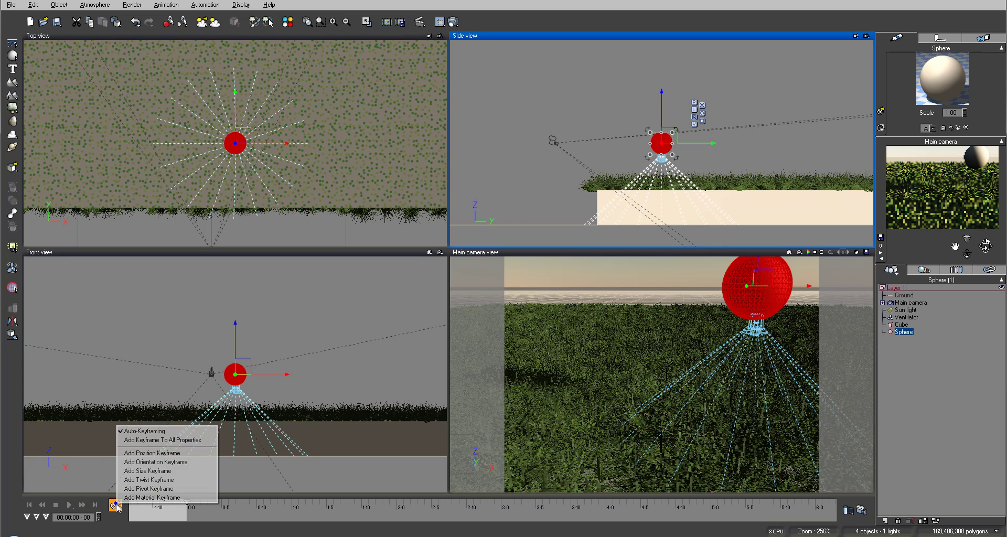
click(169, 441)
click(187, 501)
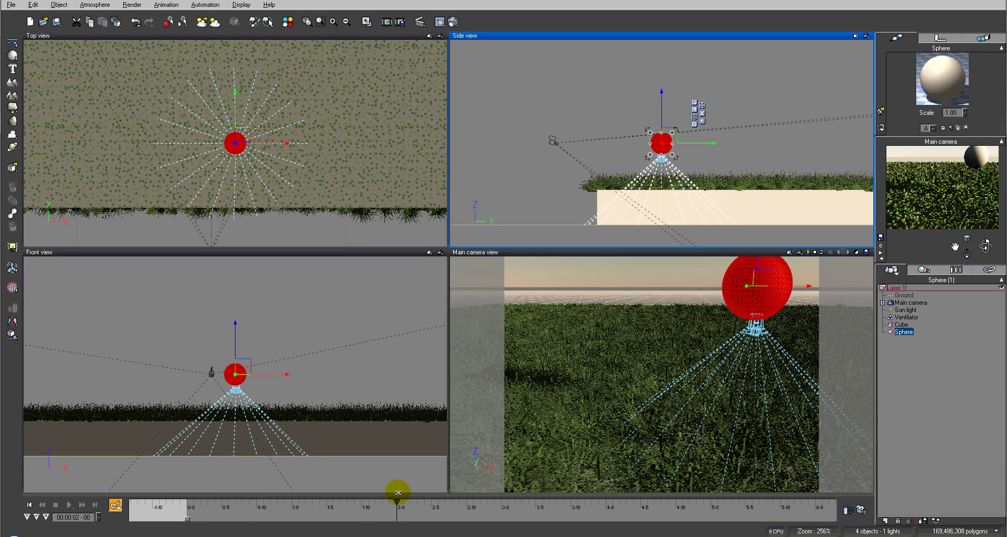
Move the sphere to its 2-second position in the Top view.
click(235, 142)
right_drag(235, 143, 316, 198)
drag(317, 198, 307, 77)
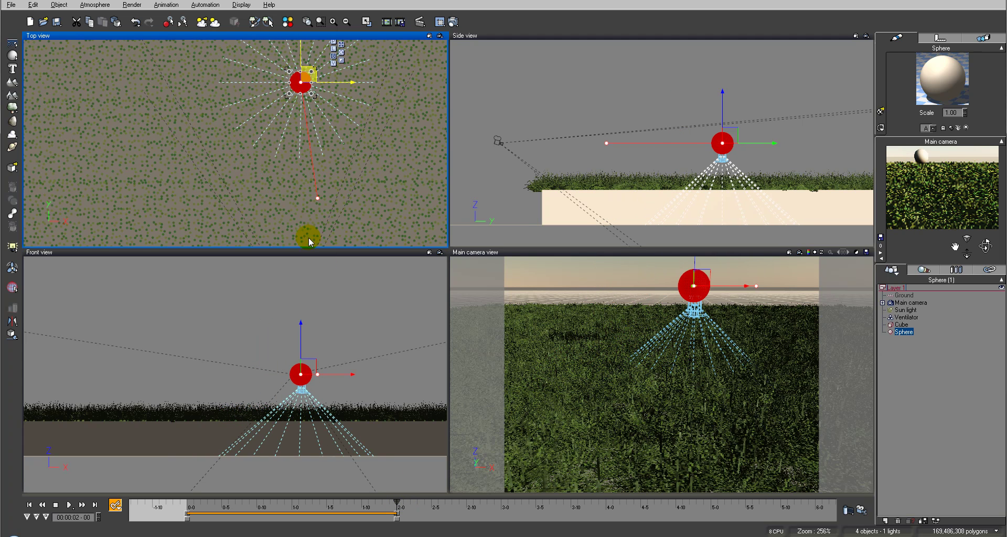
At about 1 second, place and lower the sphere midway, then bend its motion path into a curve.
drag(396, 503, 289, 498)
drag(318, 137, 254, 151)
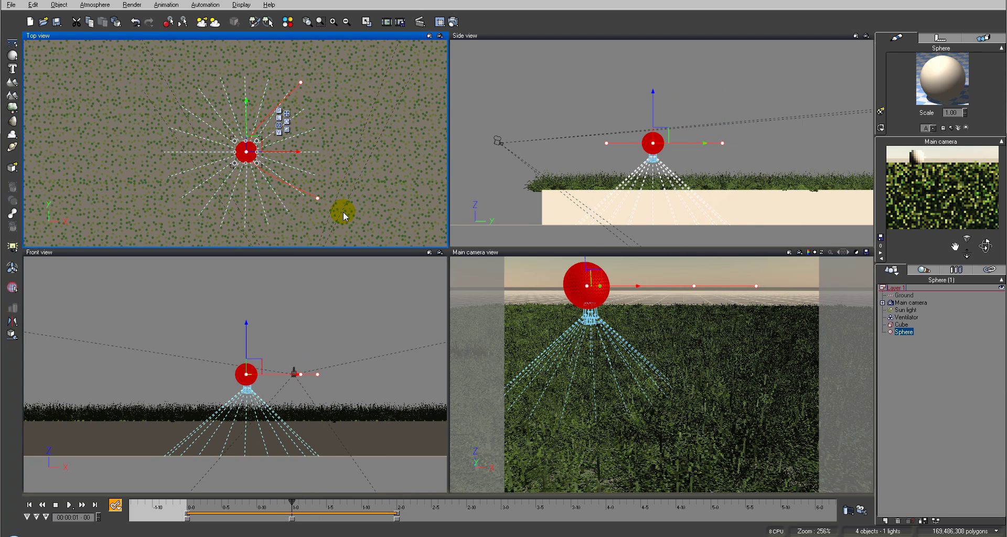
drag(660, 131, 660, 145)
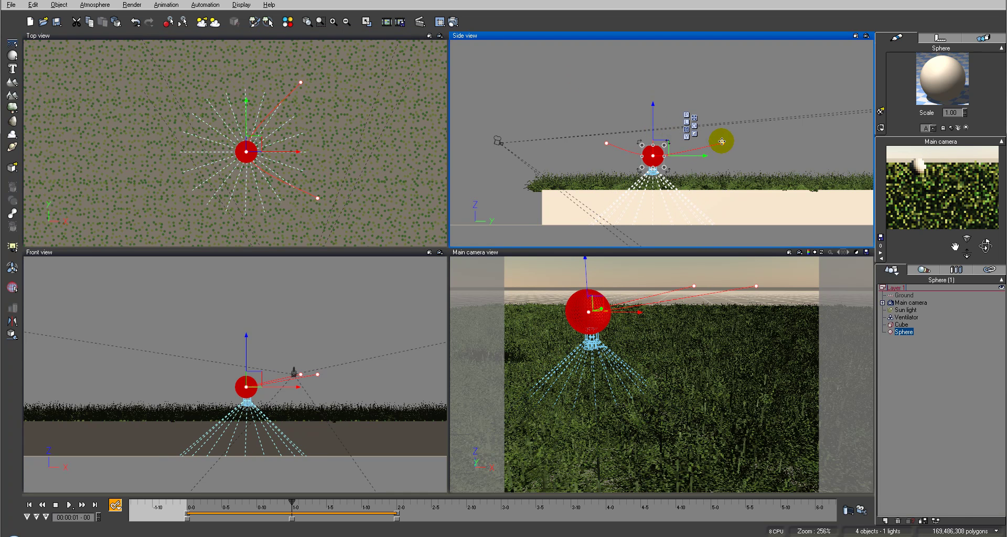
drag(720, 139, 731, 127)
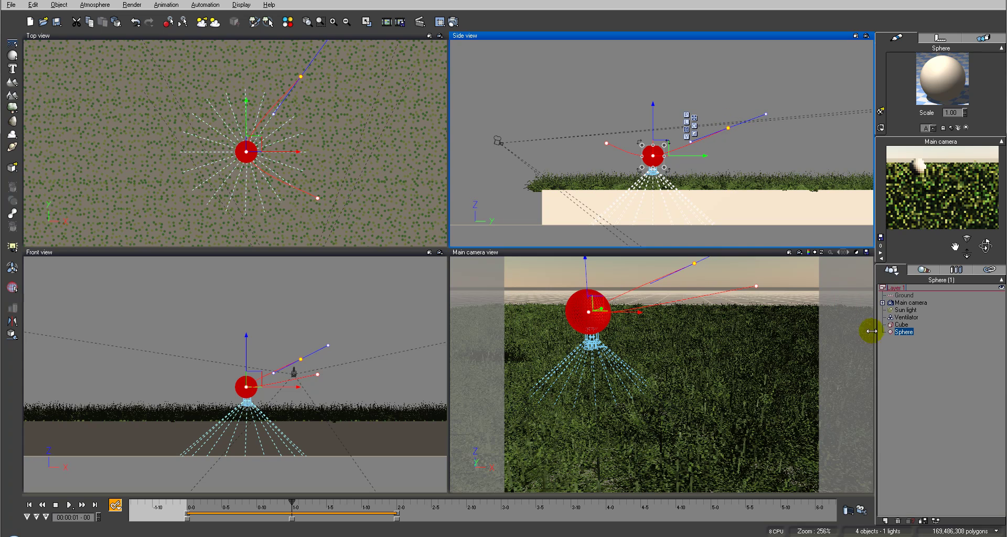
Make the main camera view active, rewind to the start, and play the animation preview.
click(580, 253)
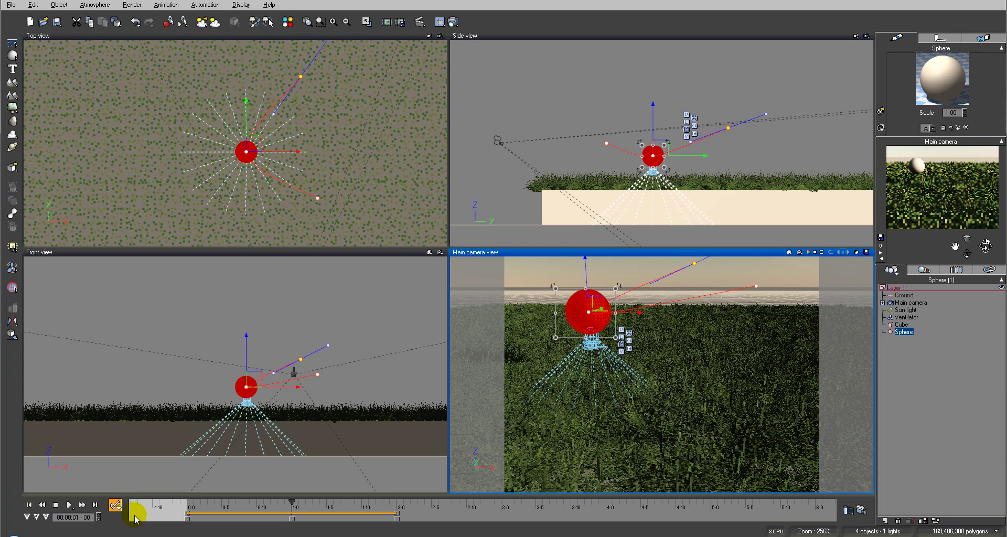
click(32, 505)
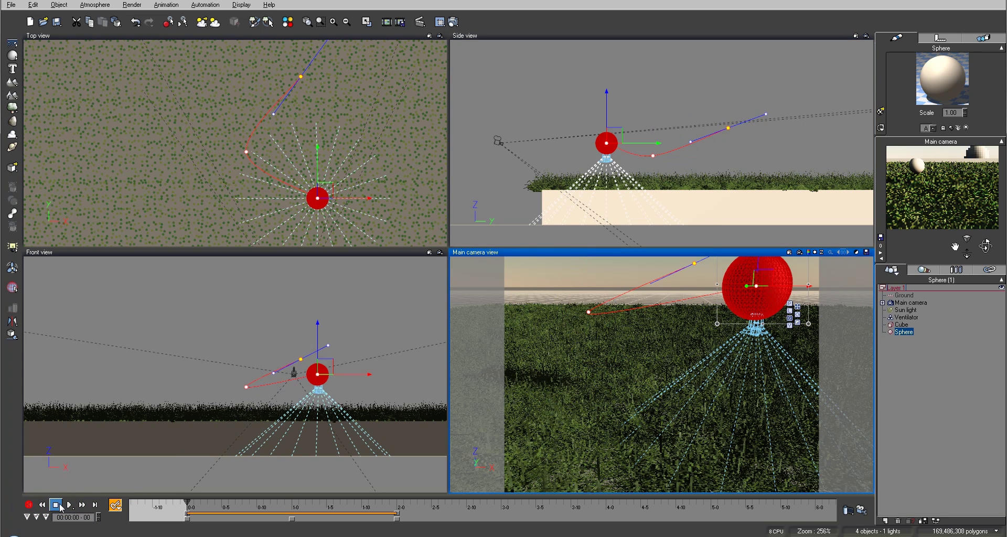
click(69, 505)
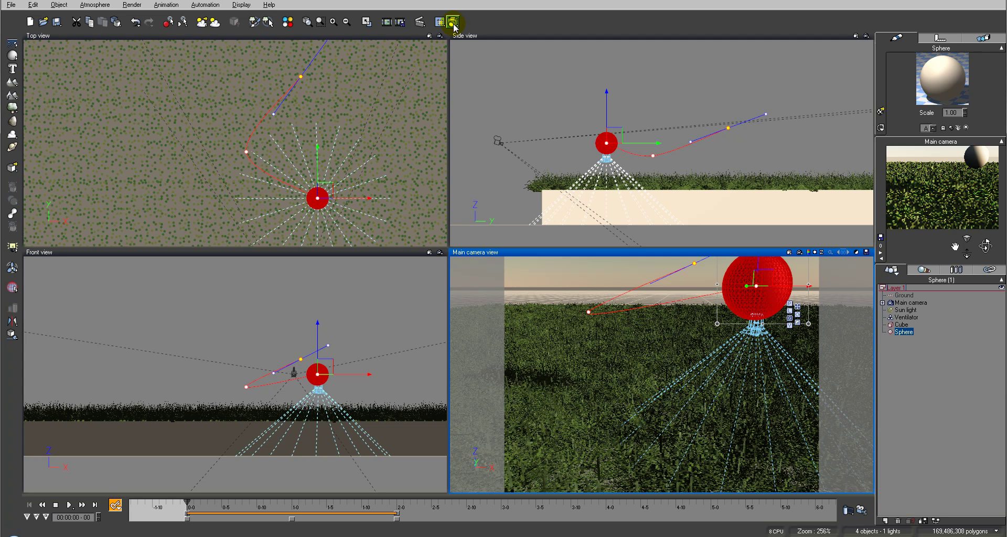
Set the animation output file to 'vent' as an uncompressed full-frame AVI.
click(861, 509)
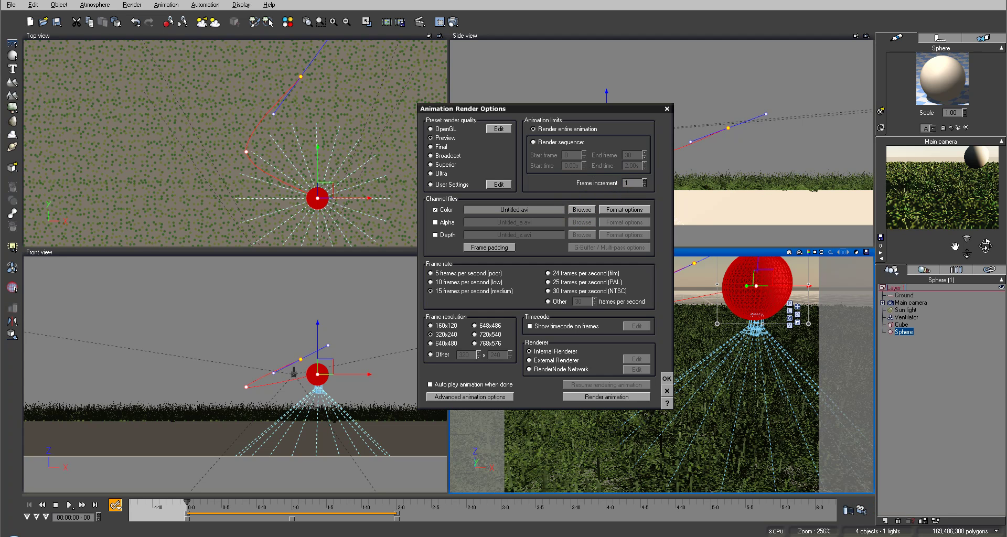
click(582, 209)
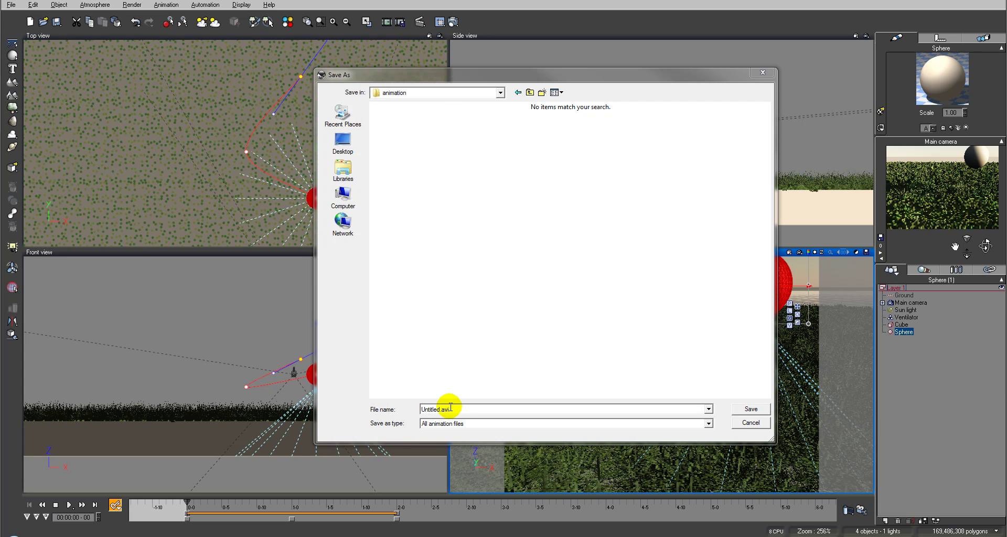
double_click(450, 407)
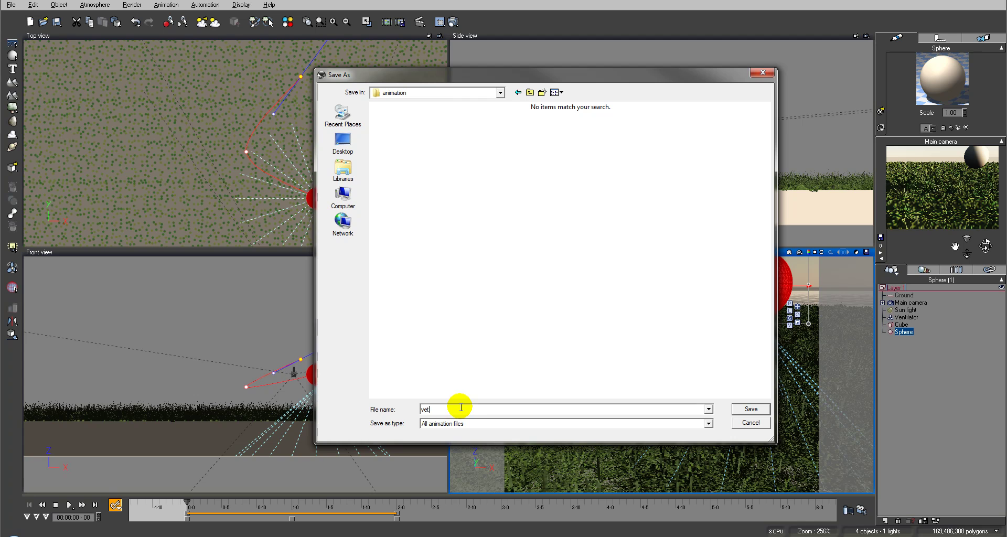
key(Return)
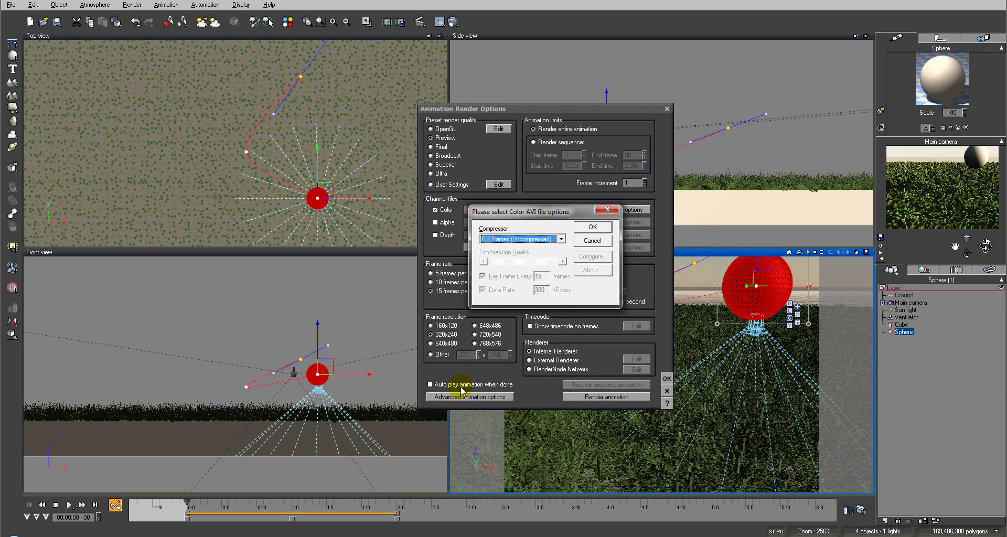
click(593, 227)
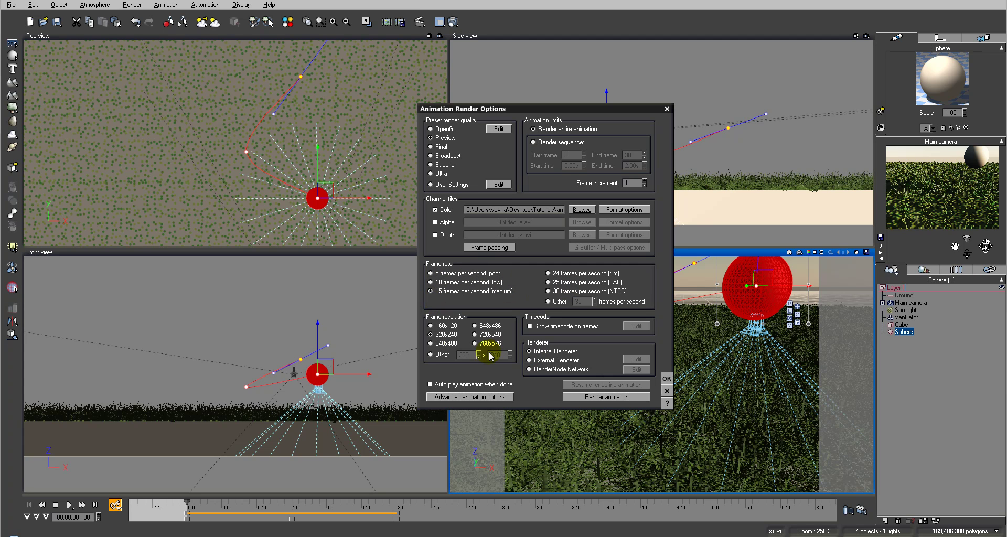
Change the quality preset from Broadcast to Preview and render the animation.
click(433, 156)
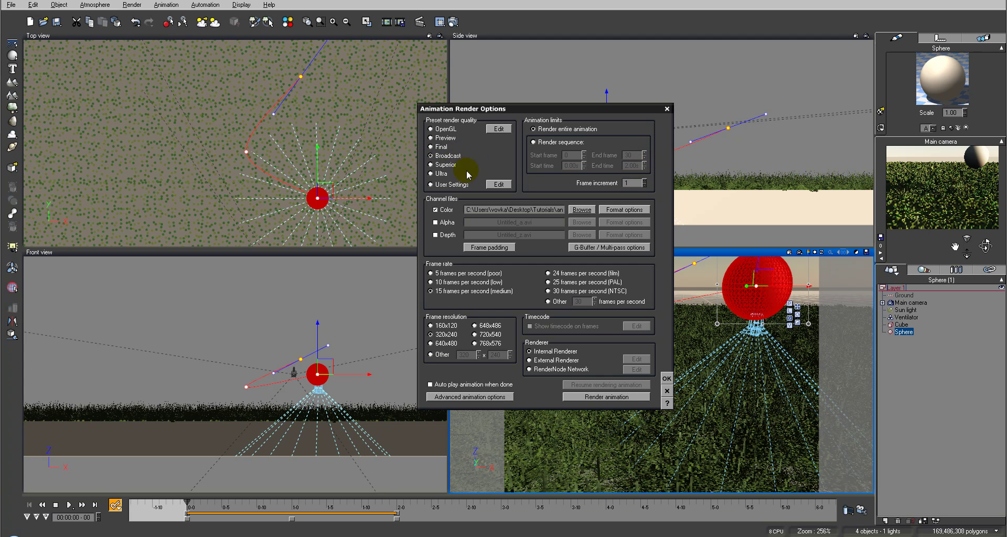
click(445, 139)
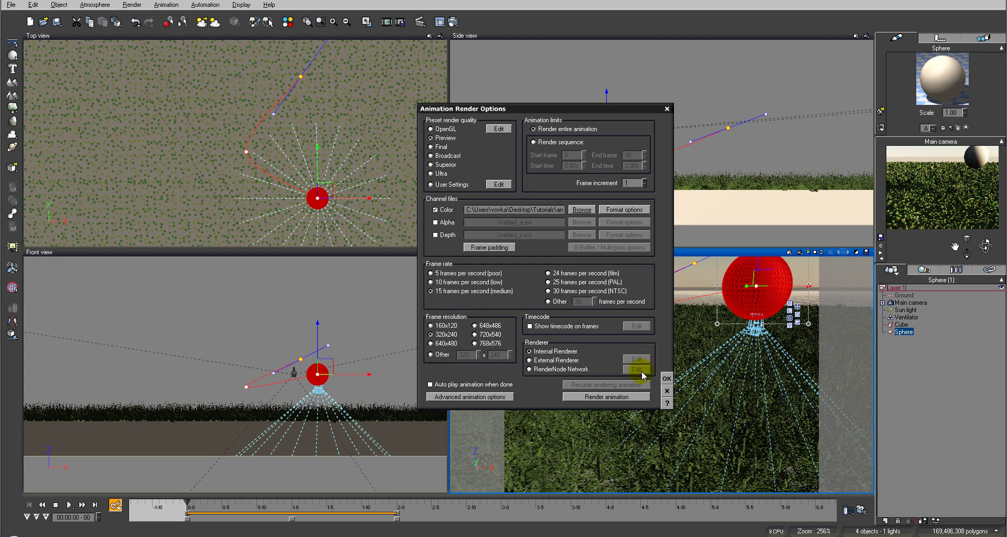
click(609, 397)
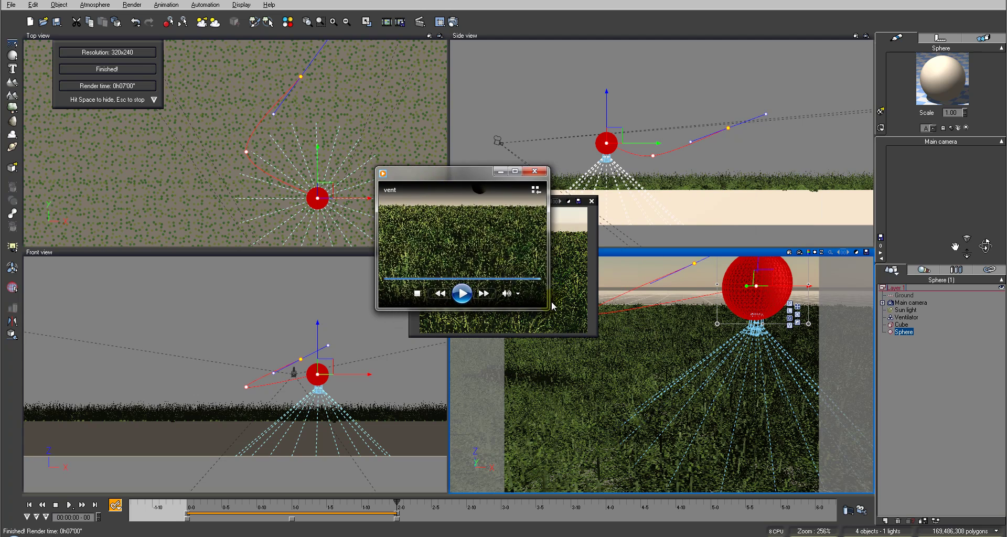
Enlarge the Media Player window and play the vent video.
drag(544, 313, 707, 390)
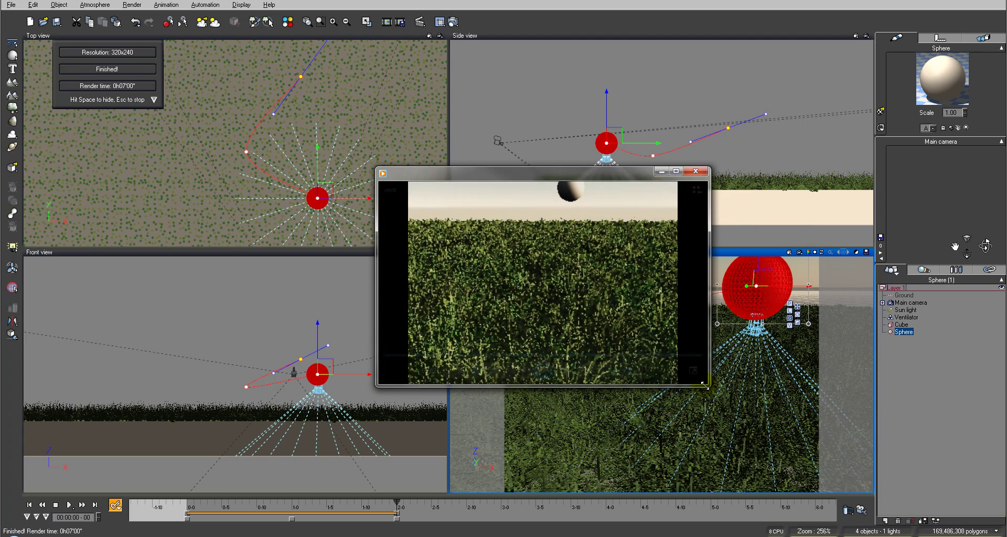
click(543, 370)
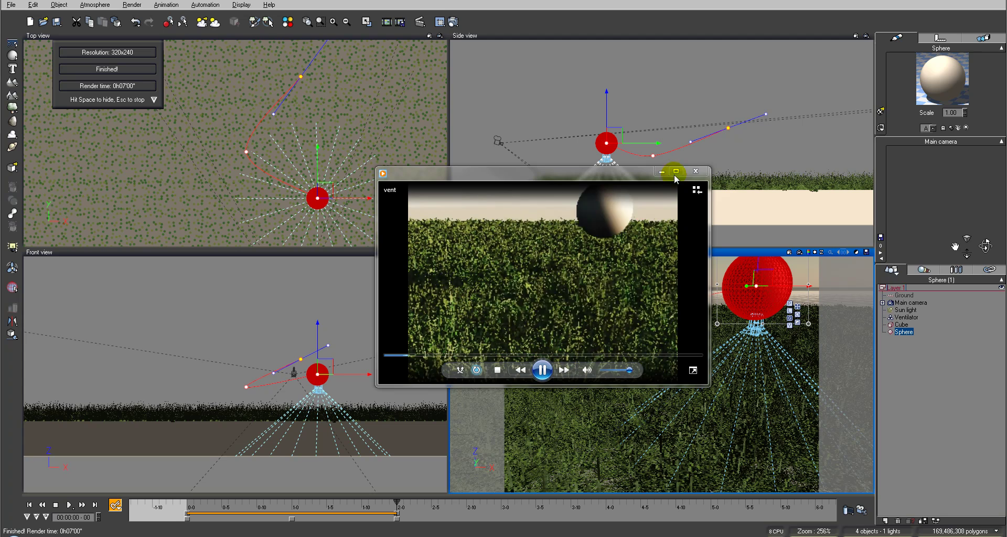
Close the video player and render display, then select the Ventilator.
click(705, 172)
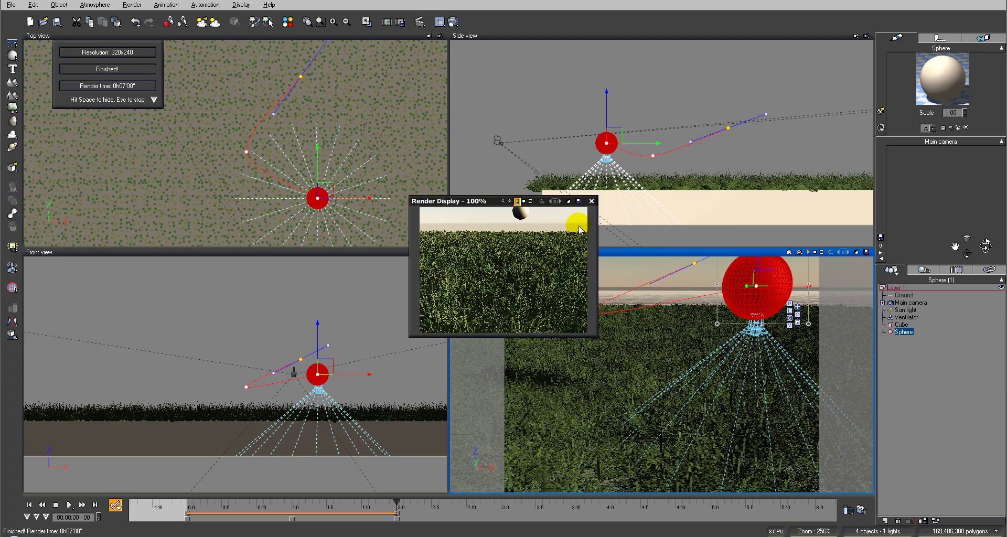
click(592, 201)
click(905, 317)
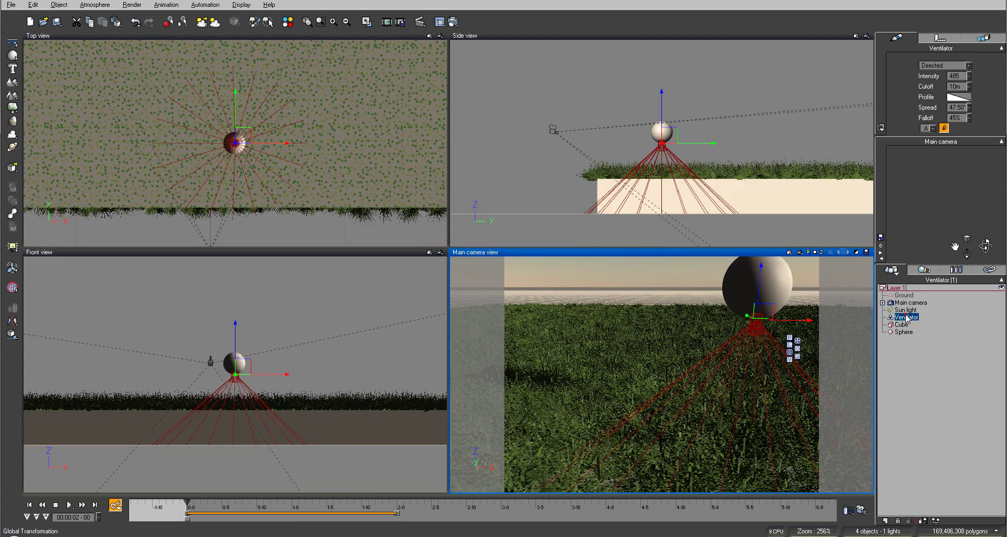
Expand the timeline and curve editor to show the Ventilator's Intensity curve.
click(34, 517)
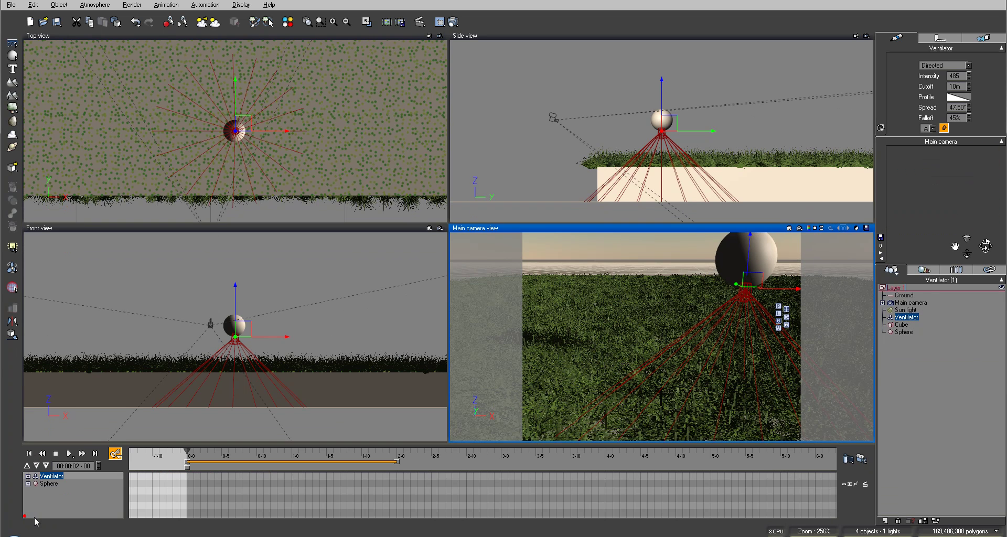
click(35, 479)
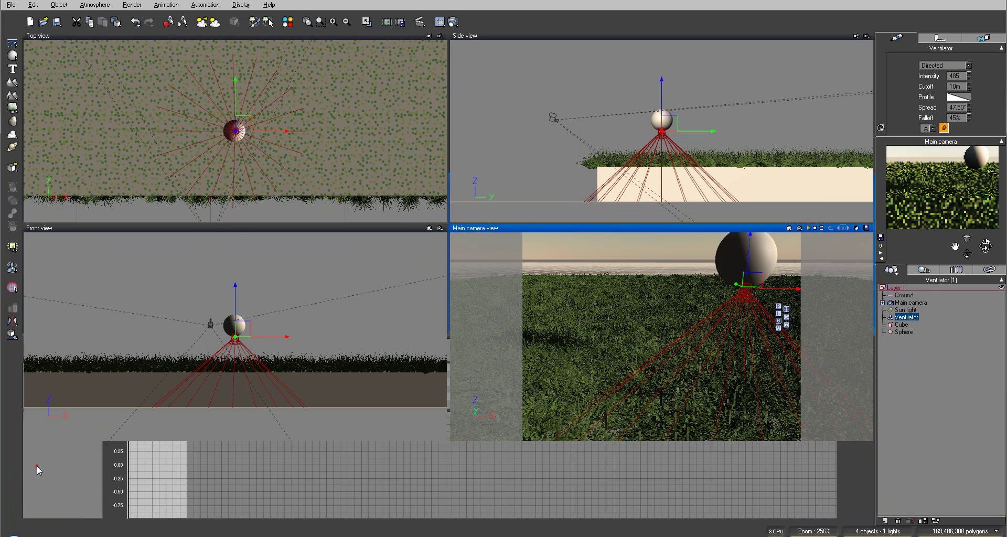
click(28, 367)
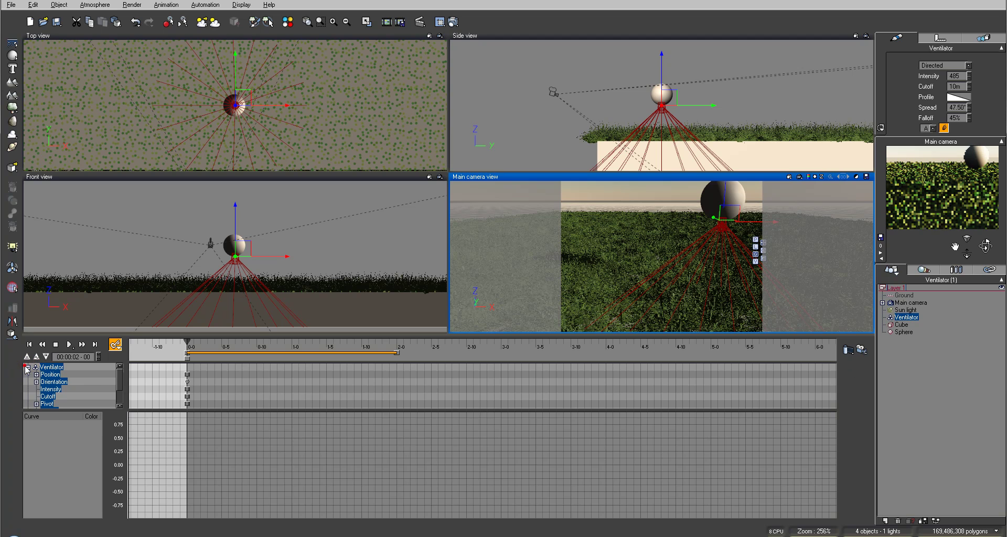
scroll(119, 382, up, 1)
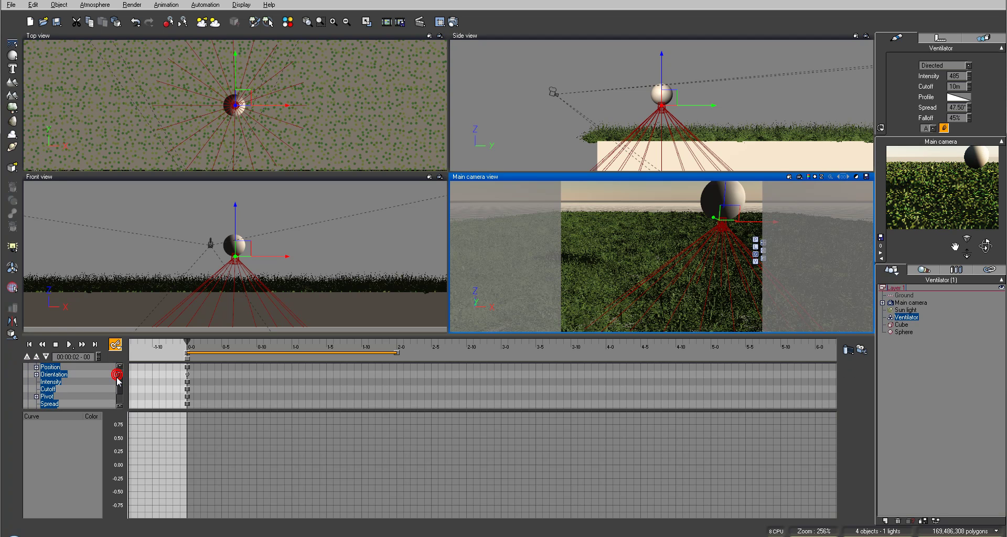
click(50, 389)
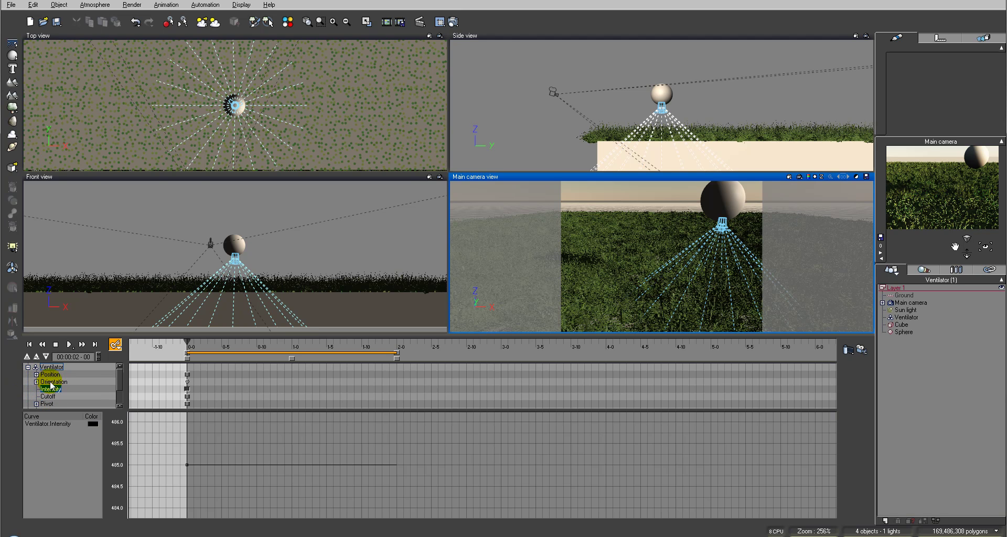
Collapse the timeline, hiding the track list and curve editor.
drag(120, 376, 122, 388)
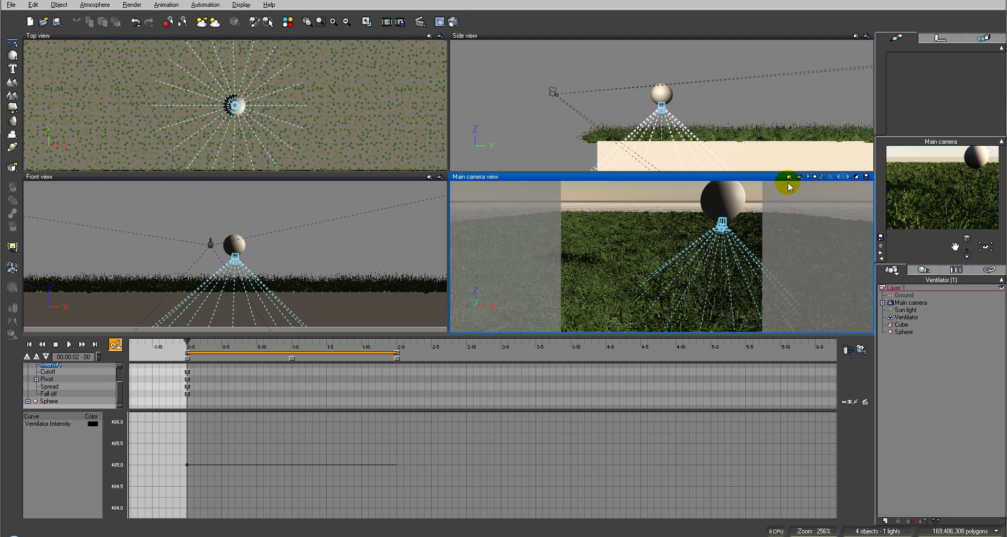
click(26, 357)
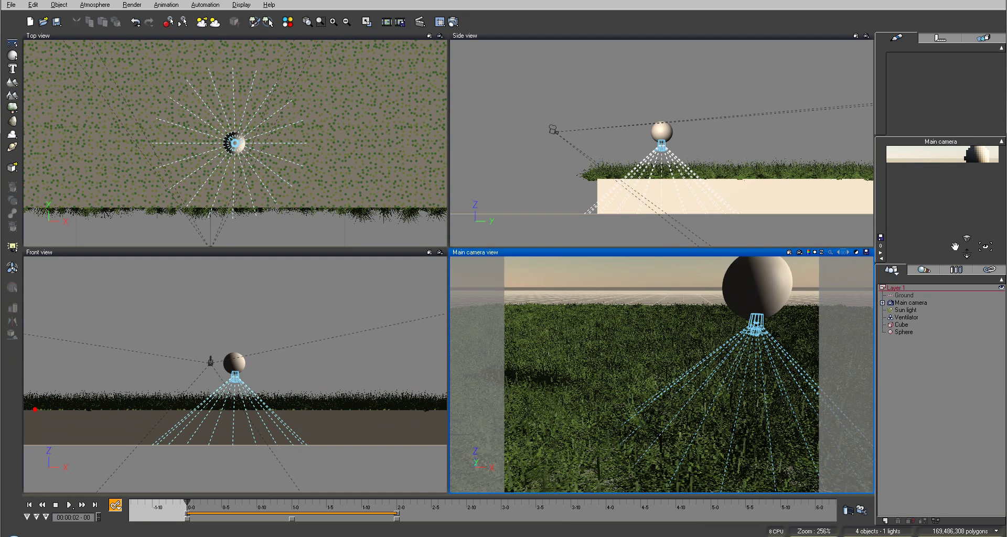